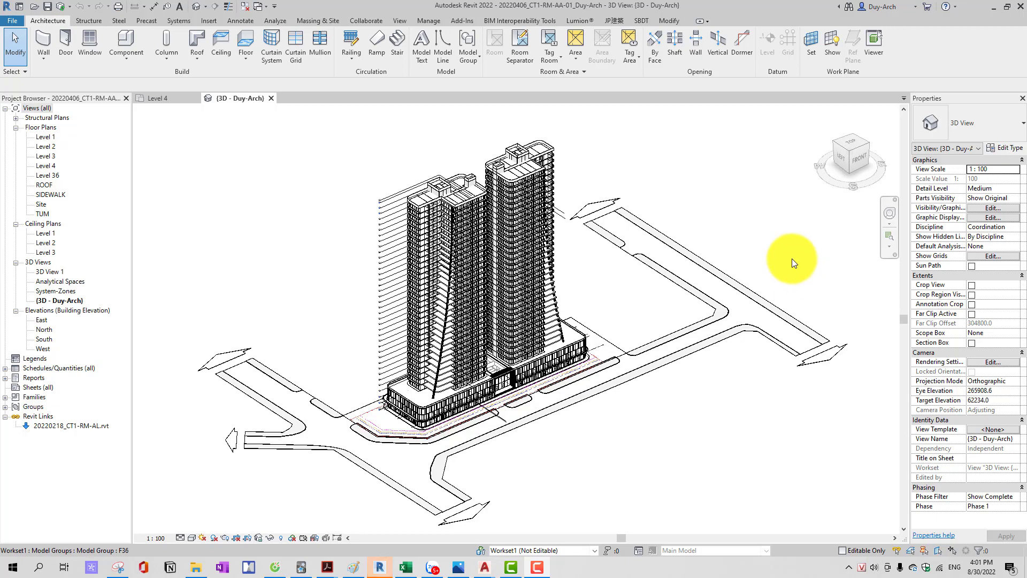
Step: Orbit the tower model, then select and deselect the tower model group
middle_click_drag(745, 252, 728, 246)
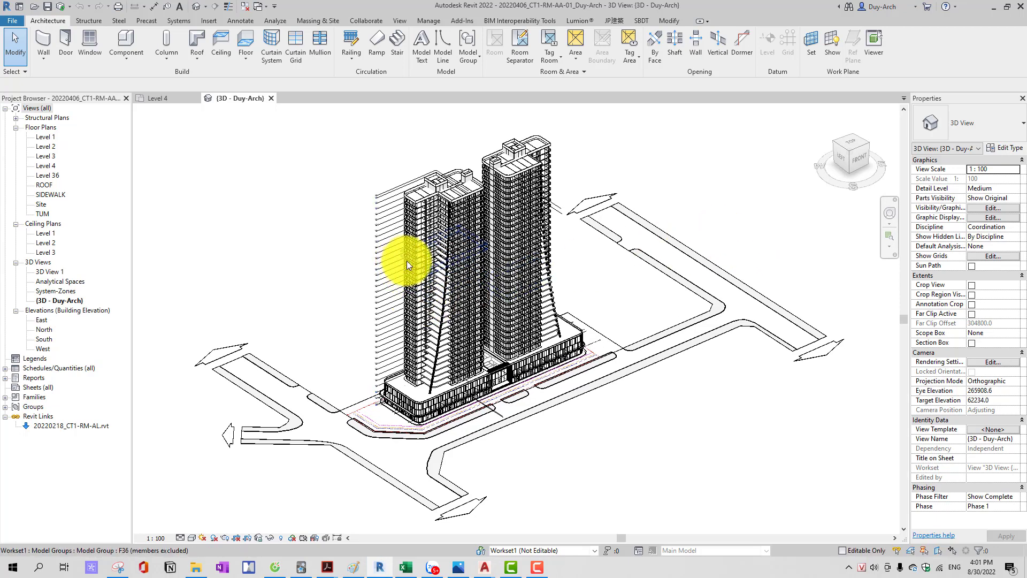
left_click(420, 271)
mouse_move(583, 413)
middle_mouse_down("shift")
mouse_move(592, 373)
mouse_move(333, 419)
mouse_move(529, 399)
mouse_move(509, 403)
mouse_move(508, 433)
mouse_move(492, 384)
middle_mouse_up("shift")
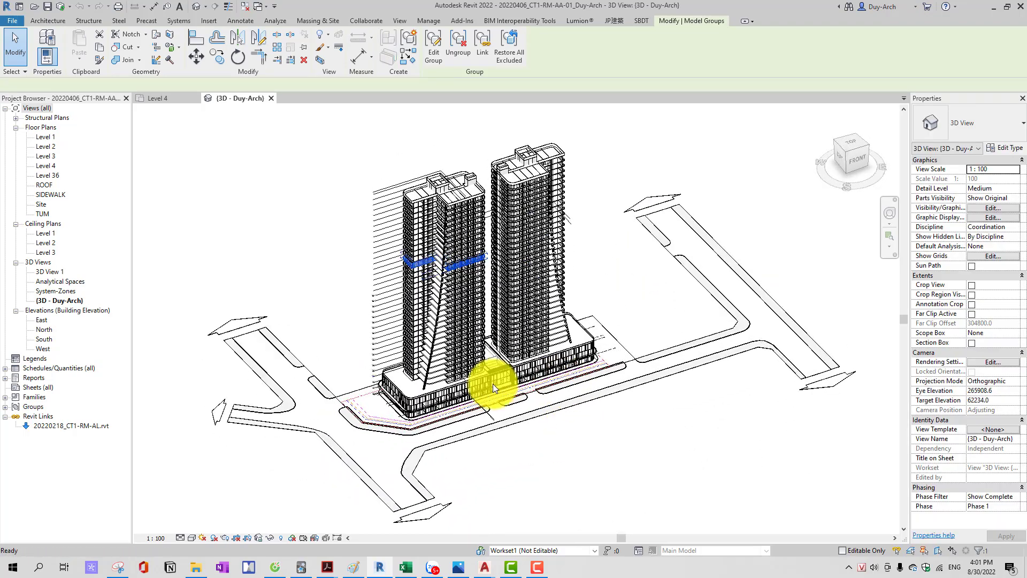
left_click(332, 324)
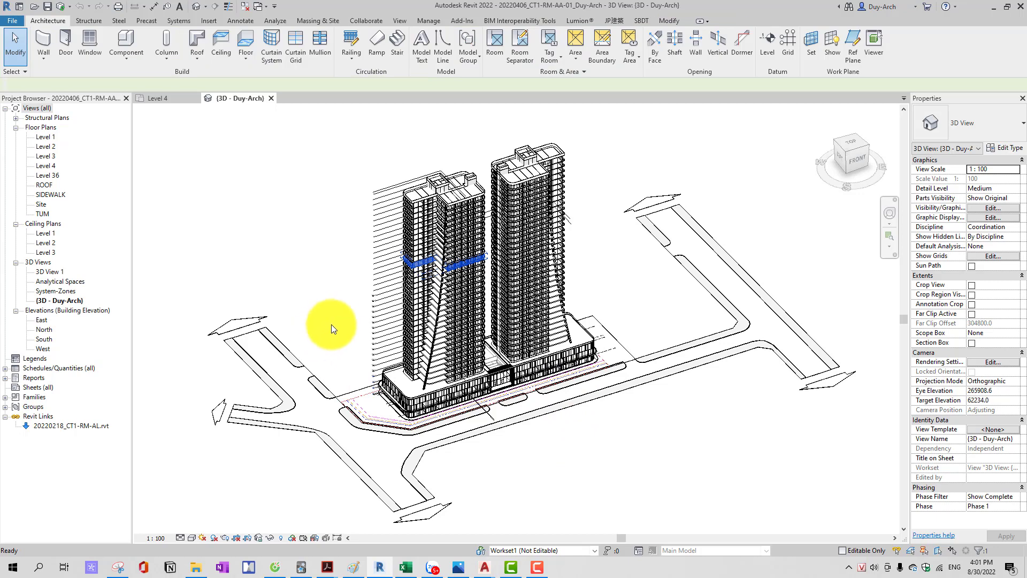
Step: Inspect properties of Level 1, the ceiling plan, Analytical Spaces, Sheets (all), 3D View 1 and Level 3
left_click(43, 137)
left_click(45, 243)
left_click(46, 282)
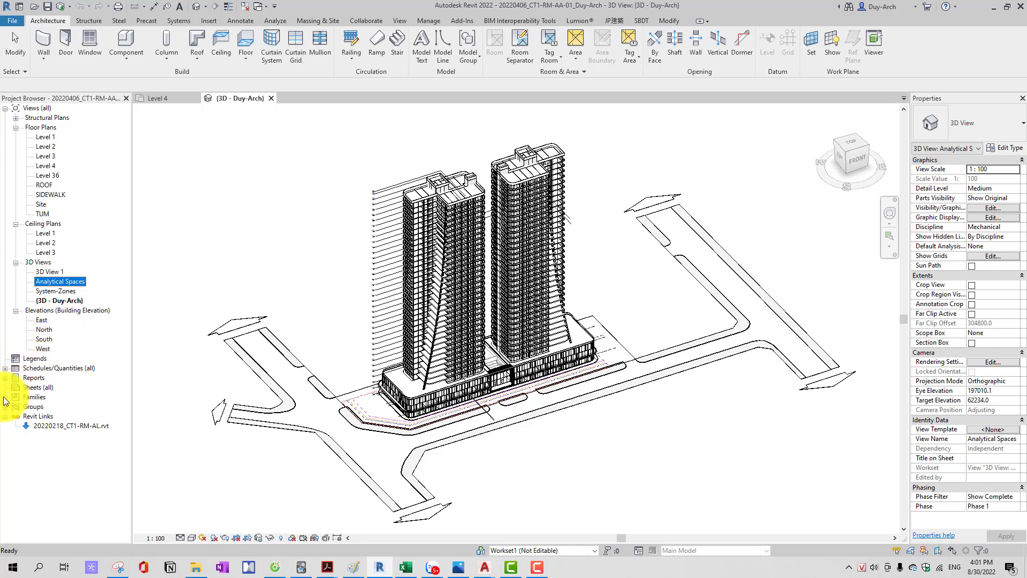
left_click(38, 388)
left_click(50, 272)
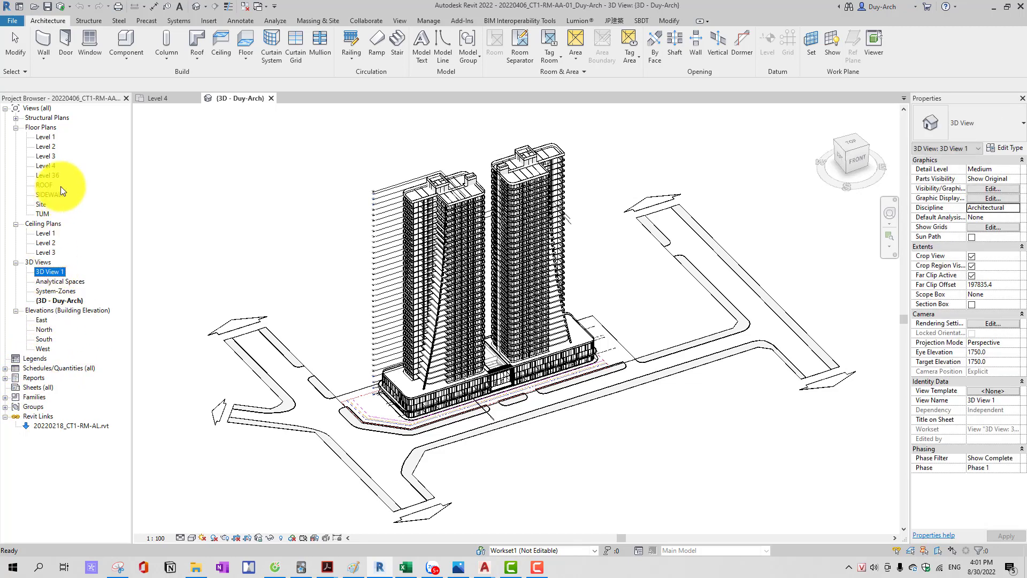
left_click(45, 156)
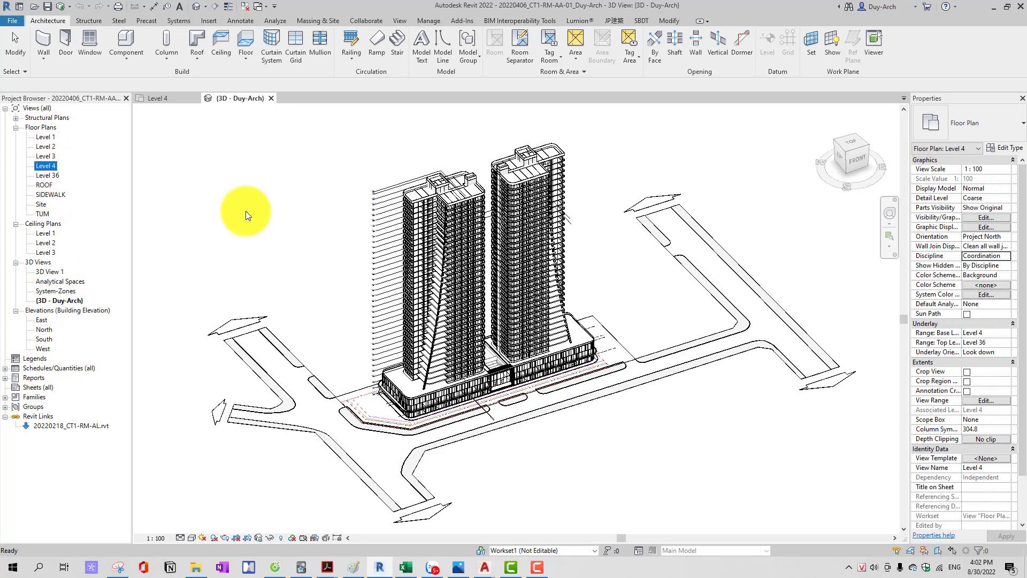
middle_click_drag(245, 211, 259, 195)
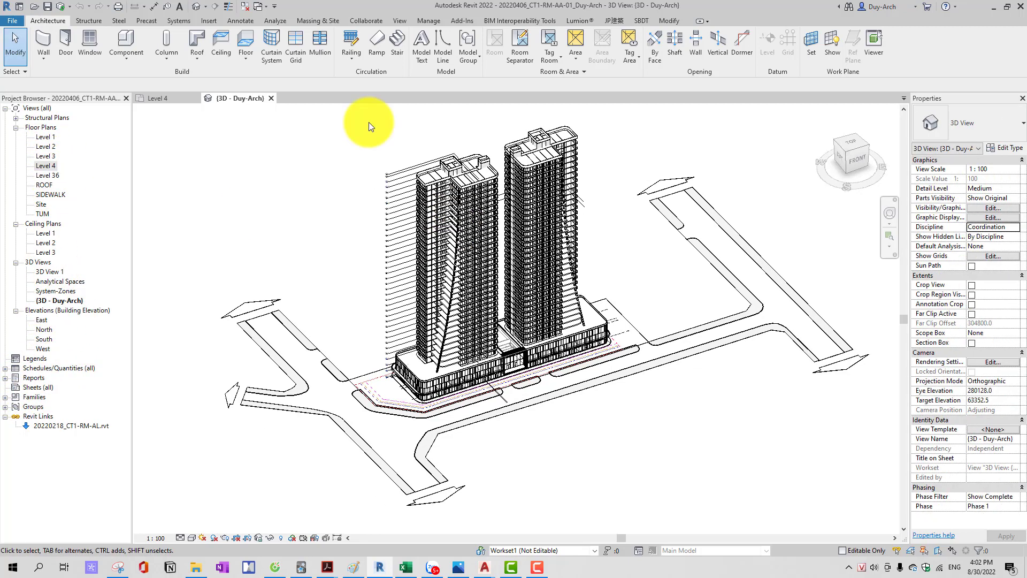
left_click(43, 136)
Step: Review properties of Level 36, the ceiling plan, 3D View 1, South elevation and Level 3
left_click(45, 175)
left_click(45, 234)
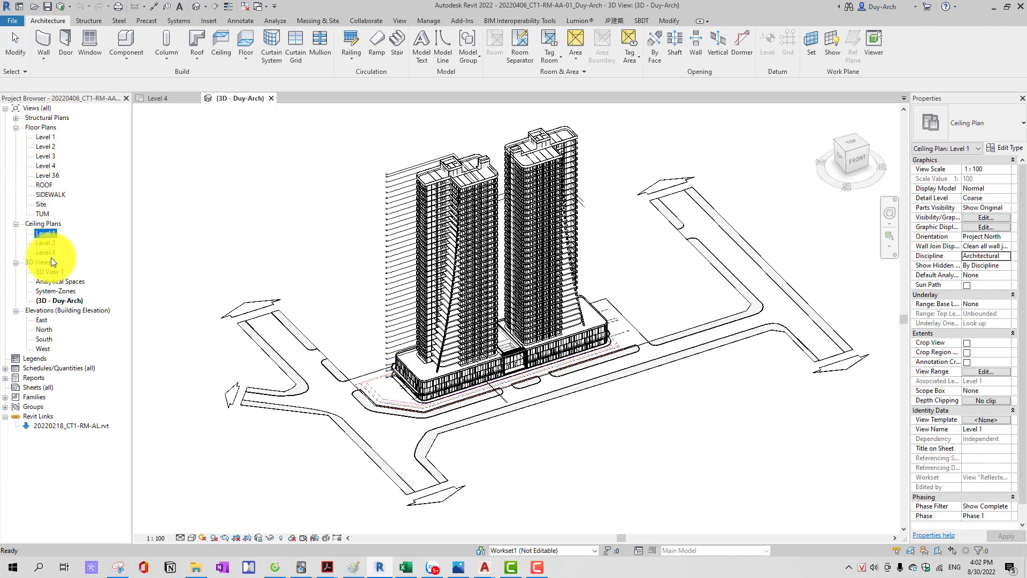
left_click(50, 271)
left_click(42, 337)
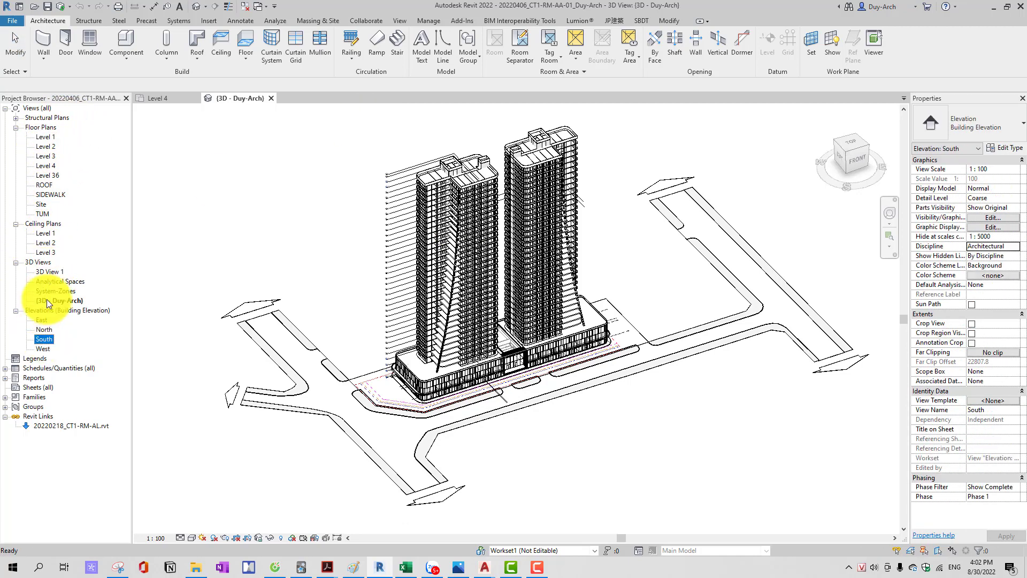
left_click(43, 137)
left_click(46, 156)
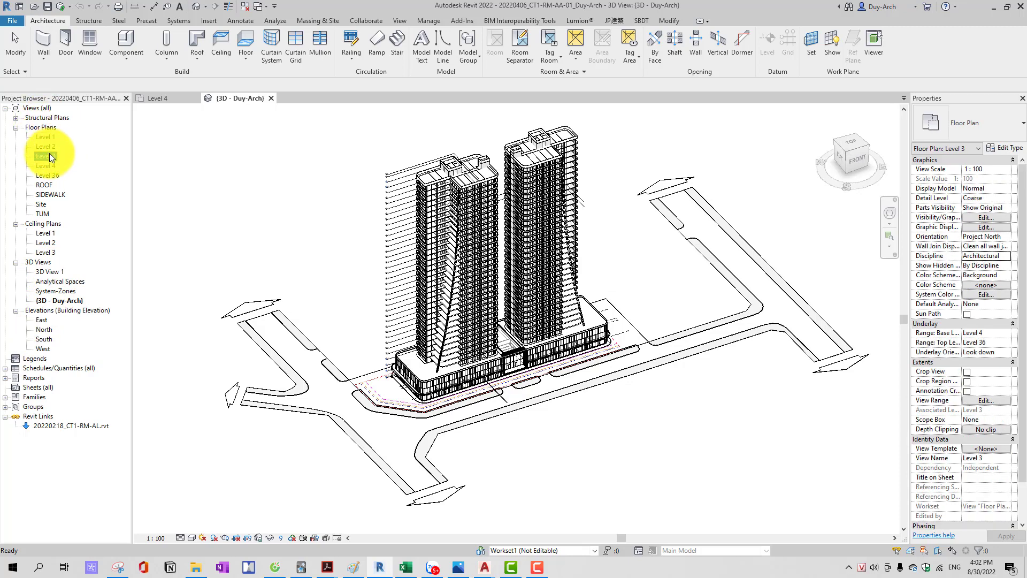
middle_click_drag(230, 178, 243, 192)
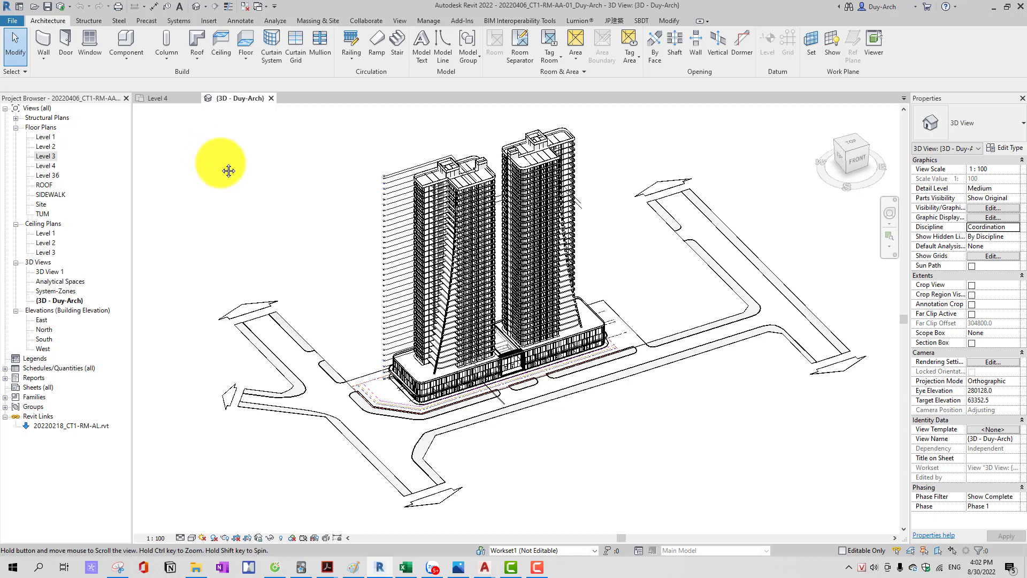
middle_click_drag(224, 166, 239, 172)
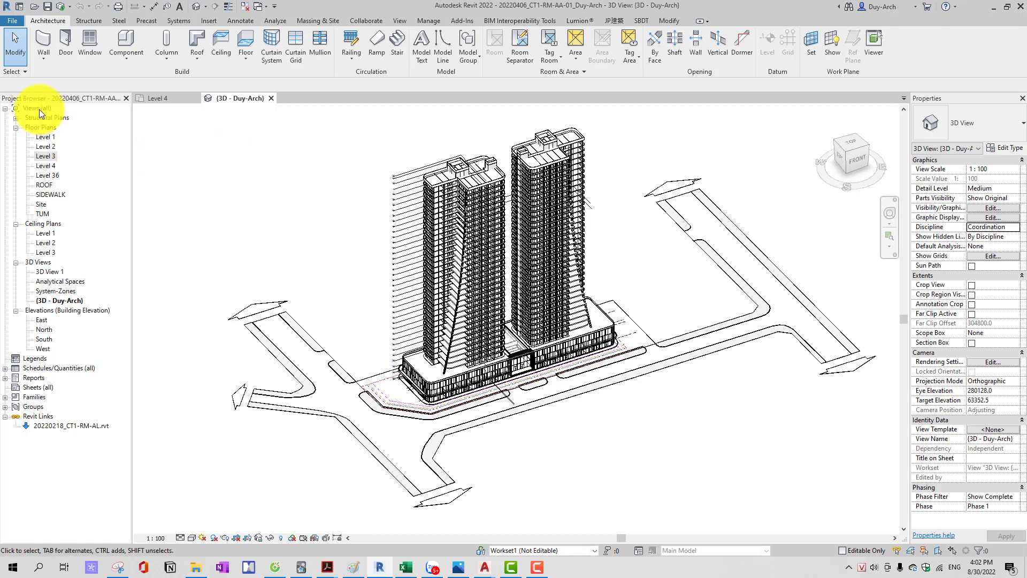
Step: Open Browser Organization from the Views (all) context menu and move the dialog aside
left_click(39, 109)
right_click(40, 106)
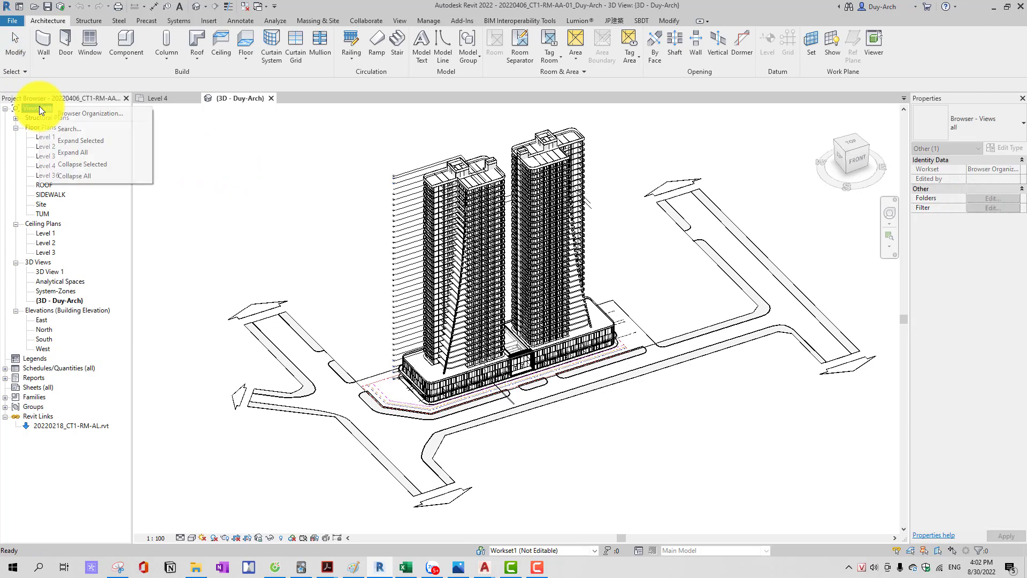
left_click(95, 116)
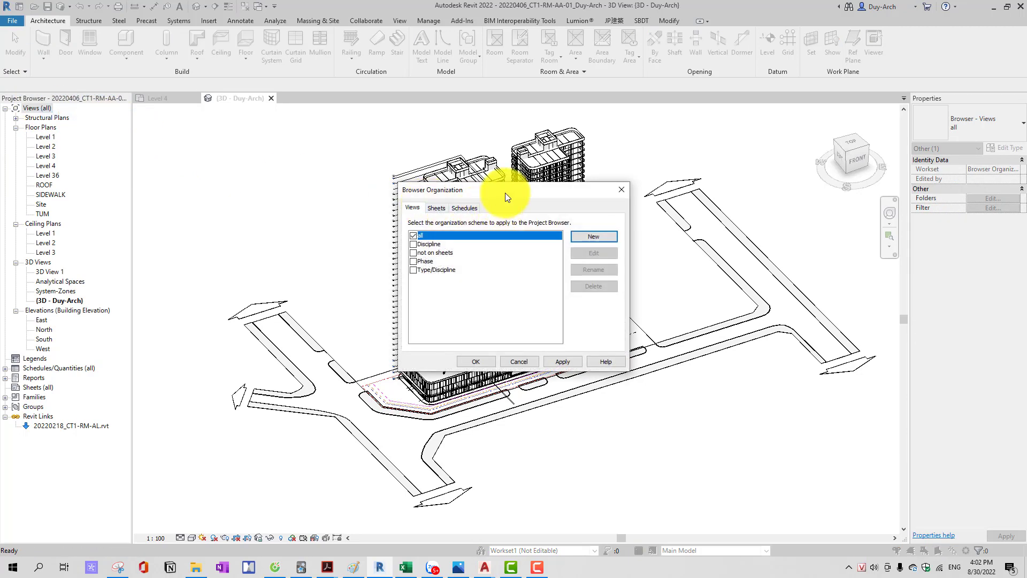
left_click_drag(287, 169, 250, 126)
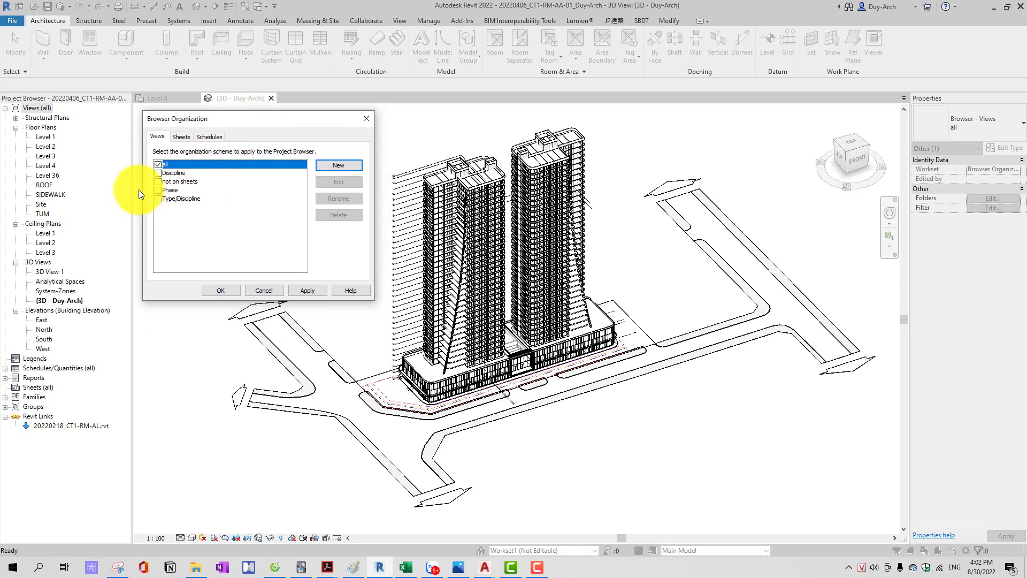
Step: Preview the Discipline, not on sheets, Phase and Type/Discipline schemes, then check the Sheets schemes, keeping all
left_click(160, 172)
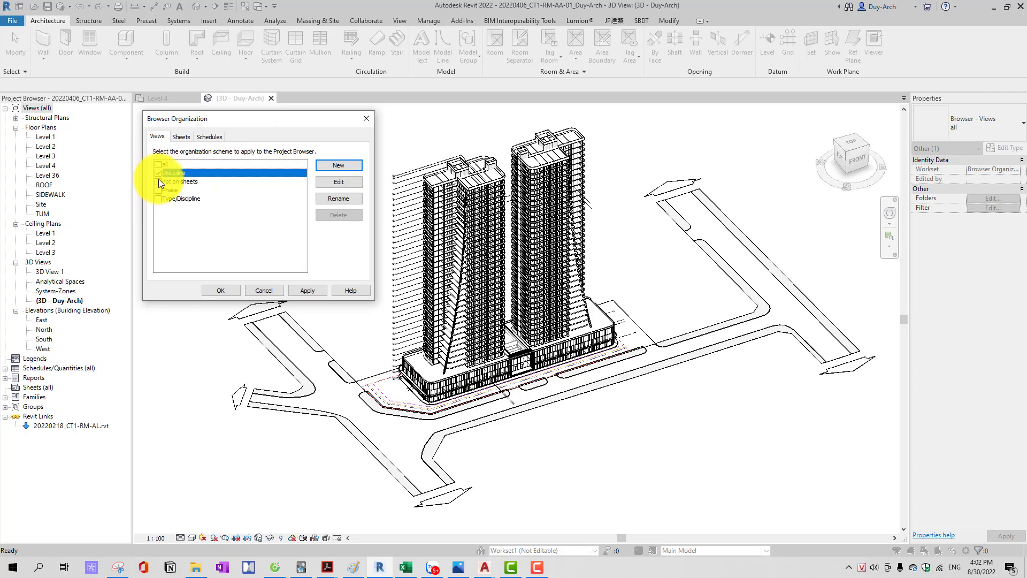
left_click(159, 181)
left_click(159, 190)
left_click(160, 199)
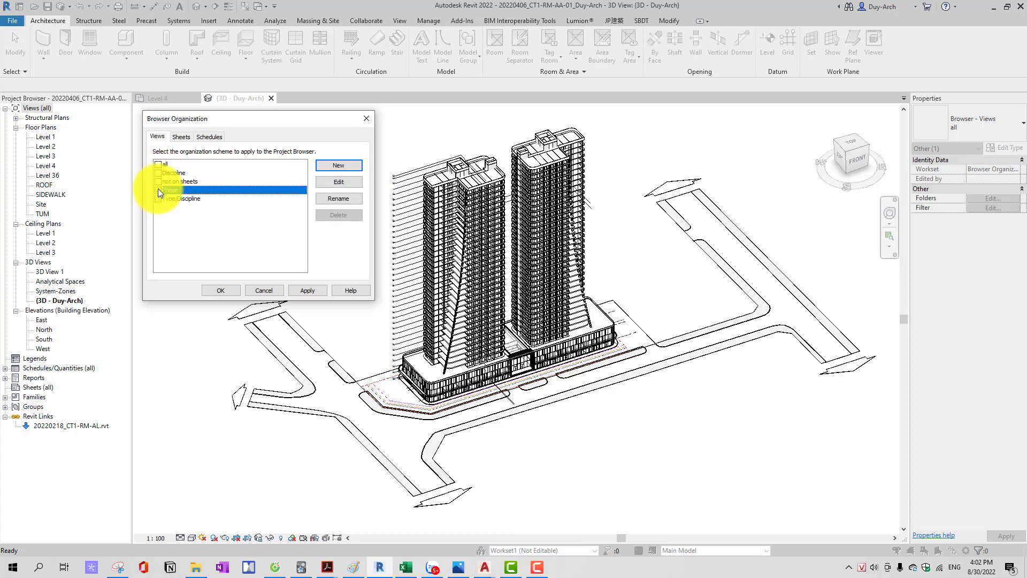
left_click(158, 181)
left_click(155, 161)
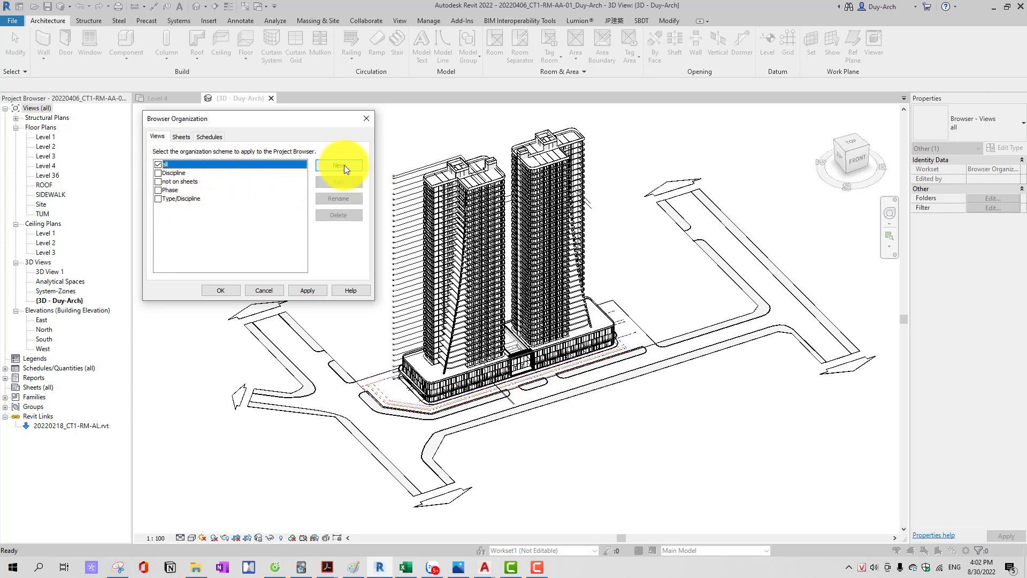
left_click(180, 137)
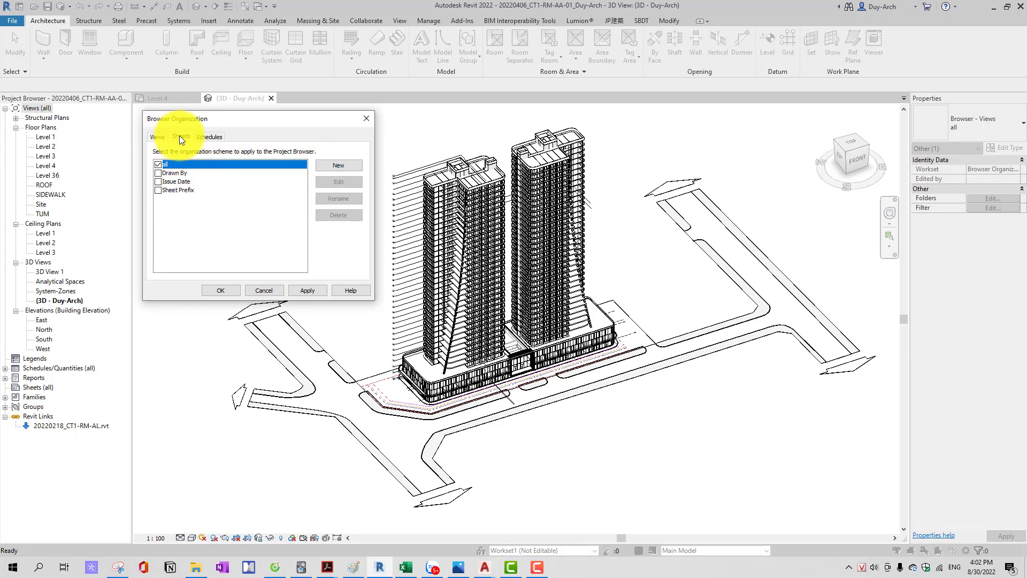
left_click(182, 138)
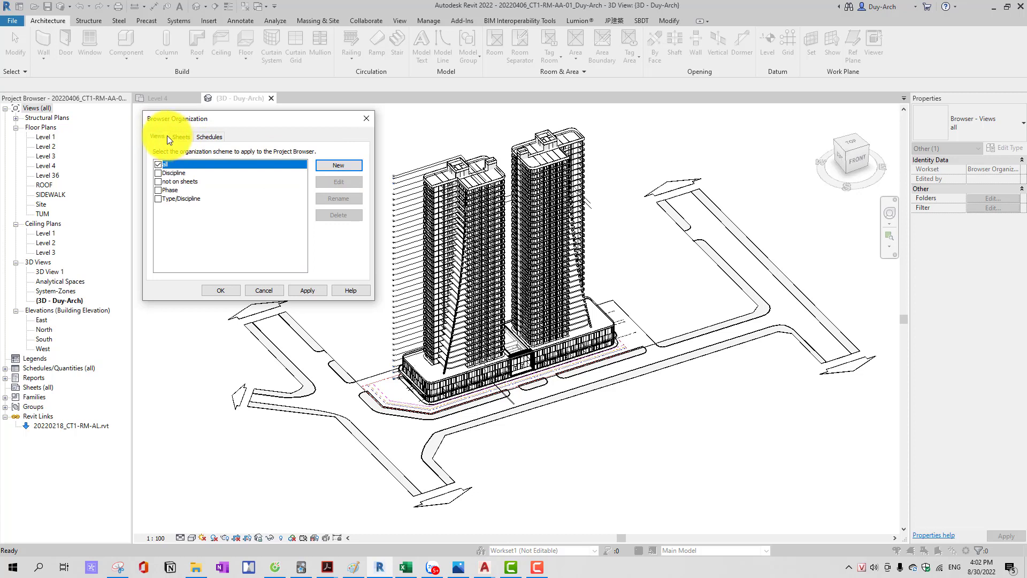
Step: Create a new browser organization scheme named BIM with default settings
left_click(344, 166)
type("b")
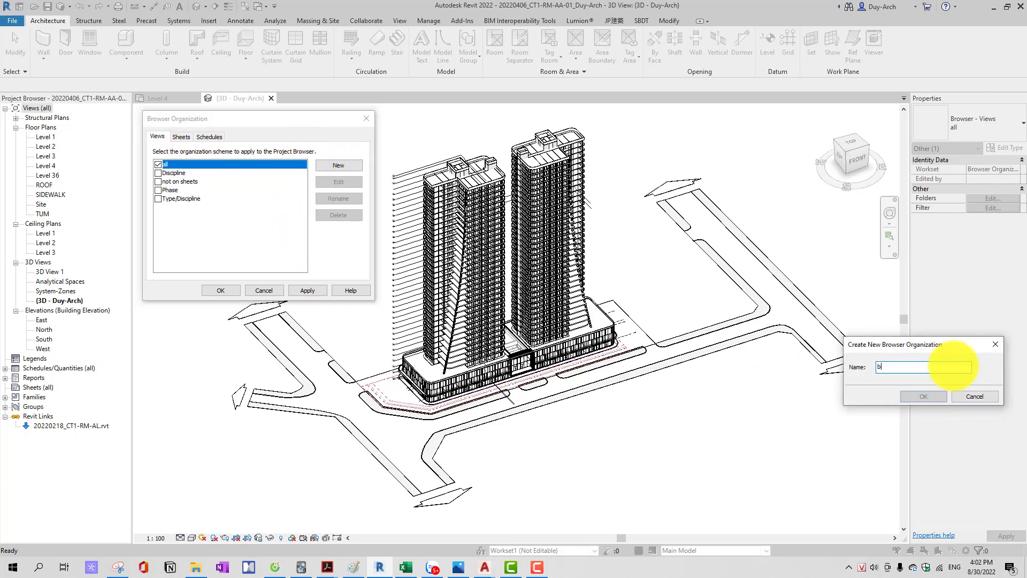
key("BackSpace")
type("BIM")
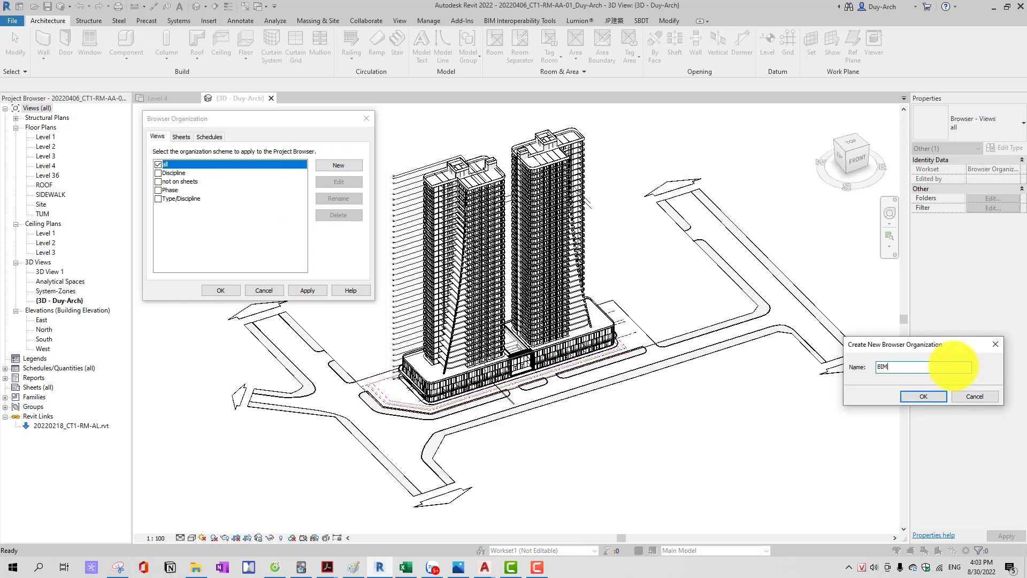
left_click(923, 397)
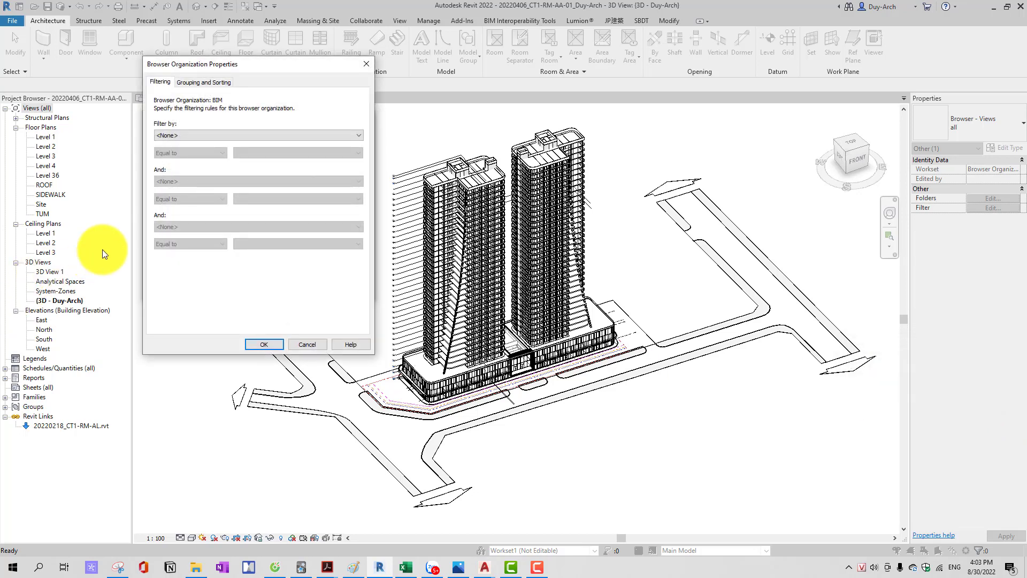
mouse_move(240, 57)
left_mouse_down()
mouse_move(489, 60)
mouse_move(479, 72)
left_mouse_up()
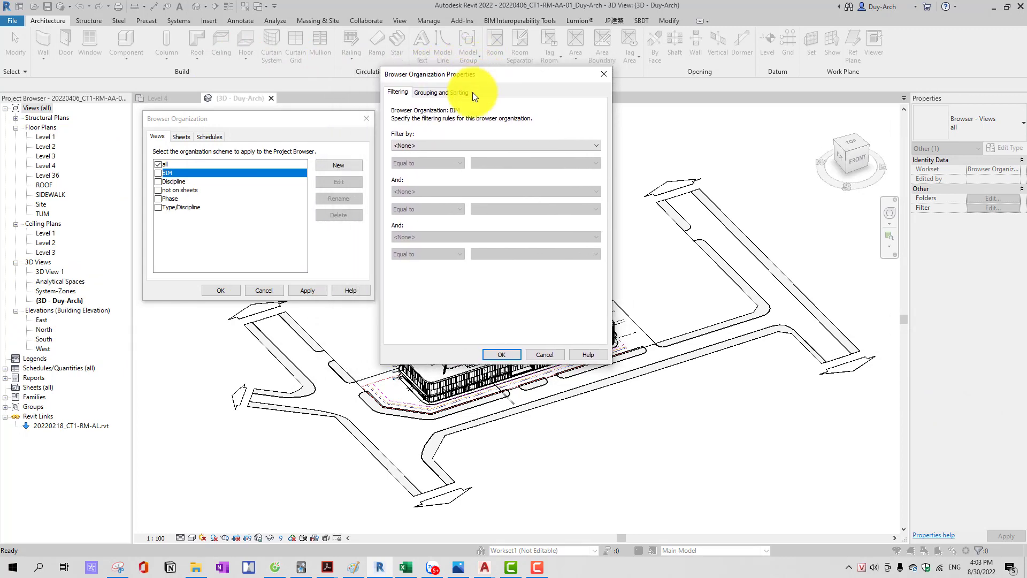
left_click(499, 354)
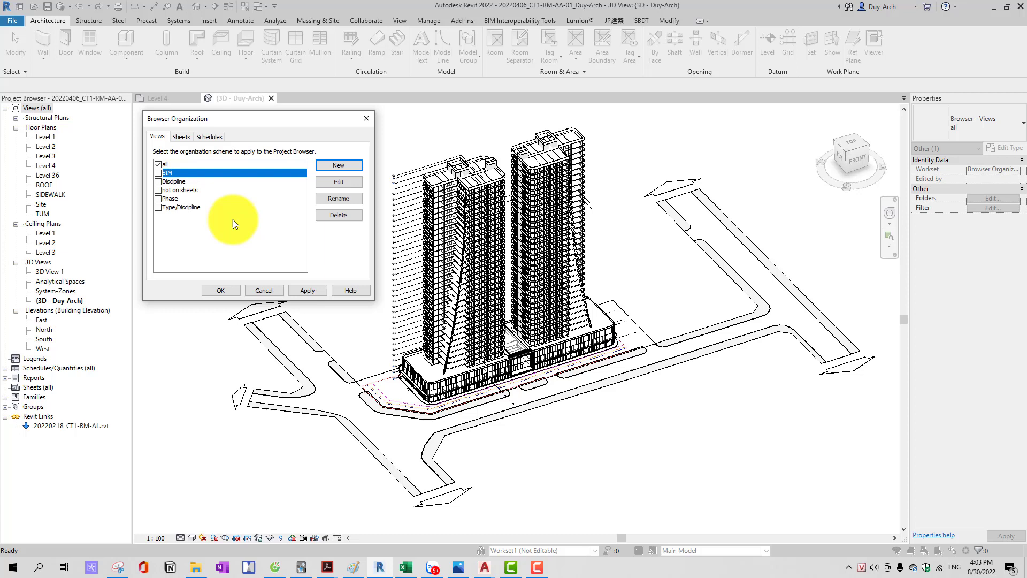
Step: Make BIM the active Views scheme, apply it and close the dialog
left_click(158, 172)
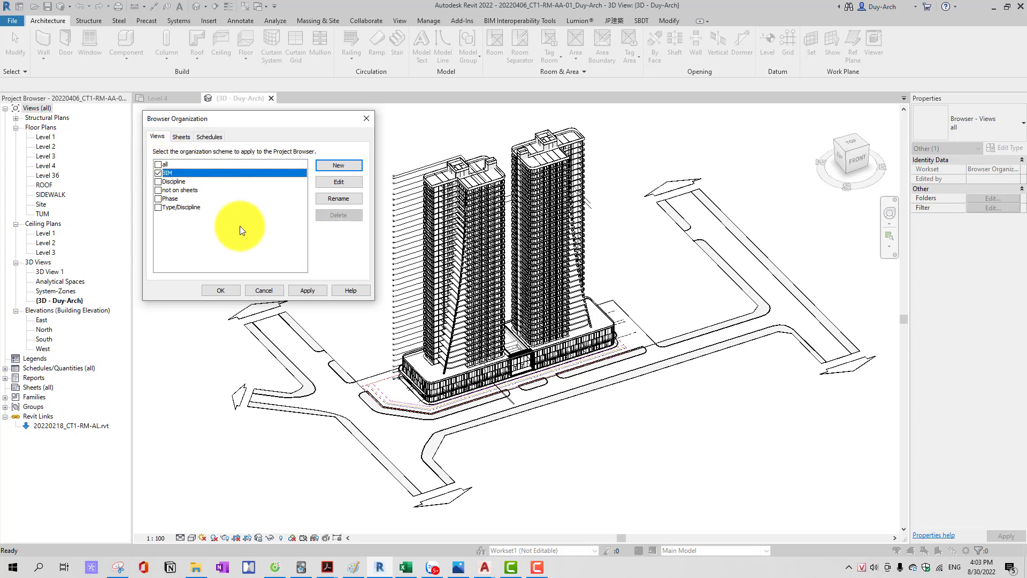
left_click(313, 289)
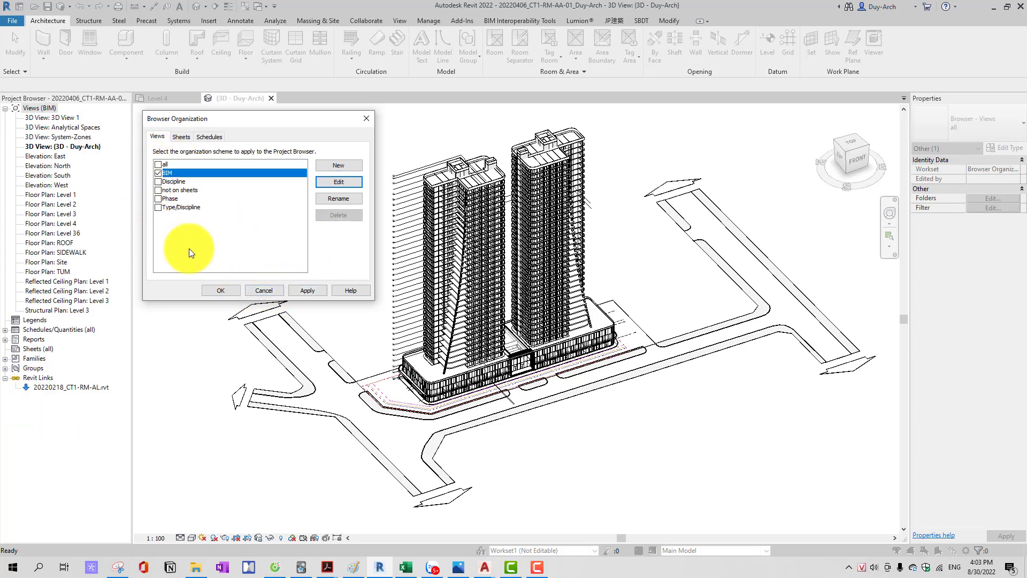
left_click(230, 287)
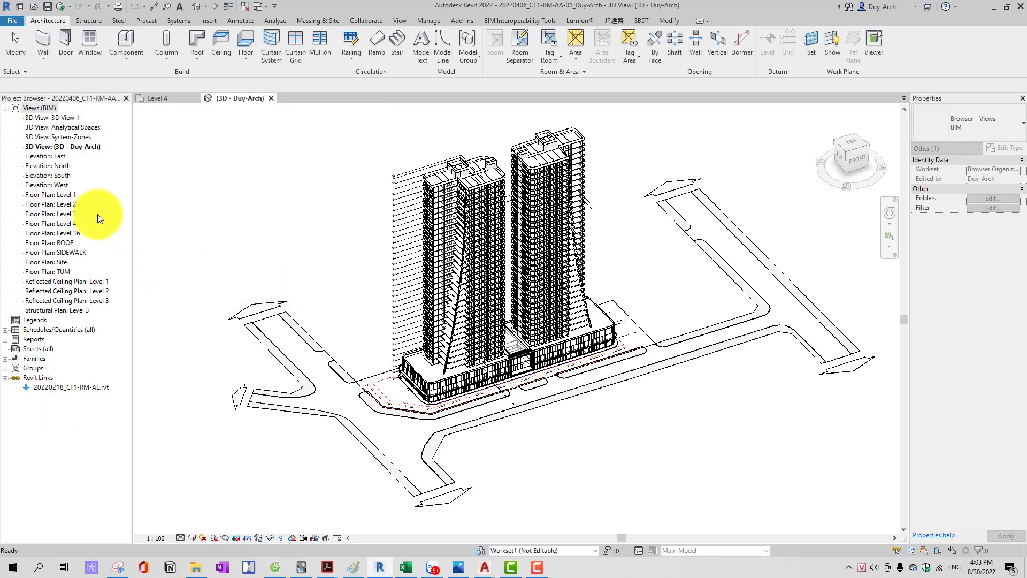
Step: Select several views, including 3D View 1 and the ROOF floor plan, to inspect their properties
left_click(56, 116)
left_click(64, 306)
left_click(63, 194)
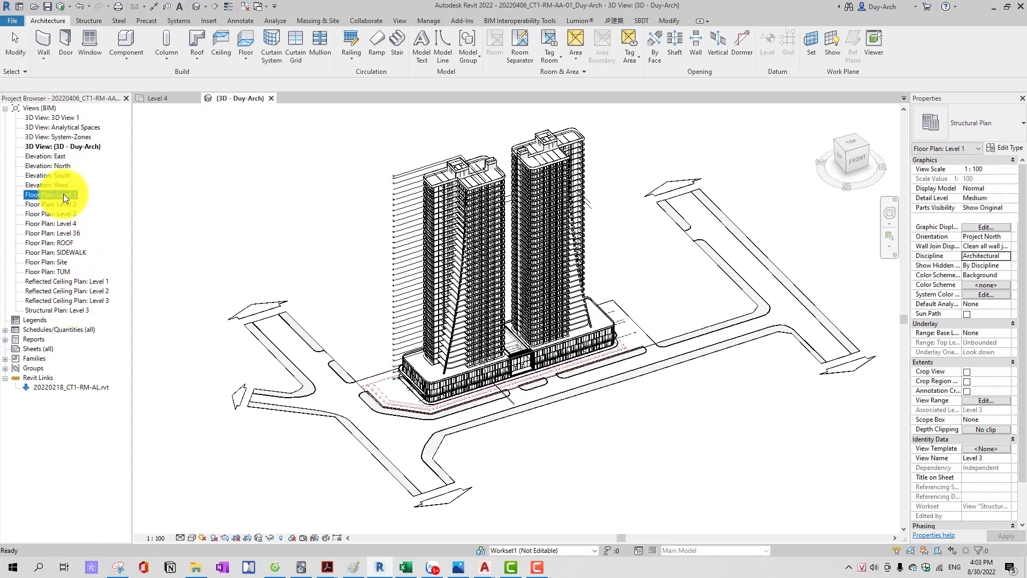
left_click(65, 117)
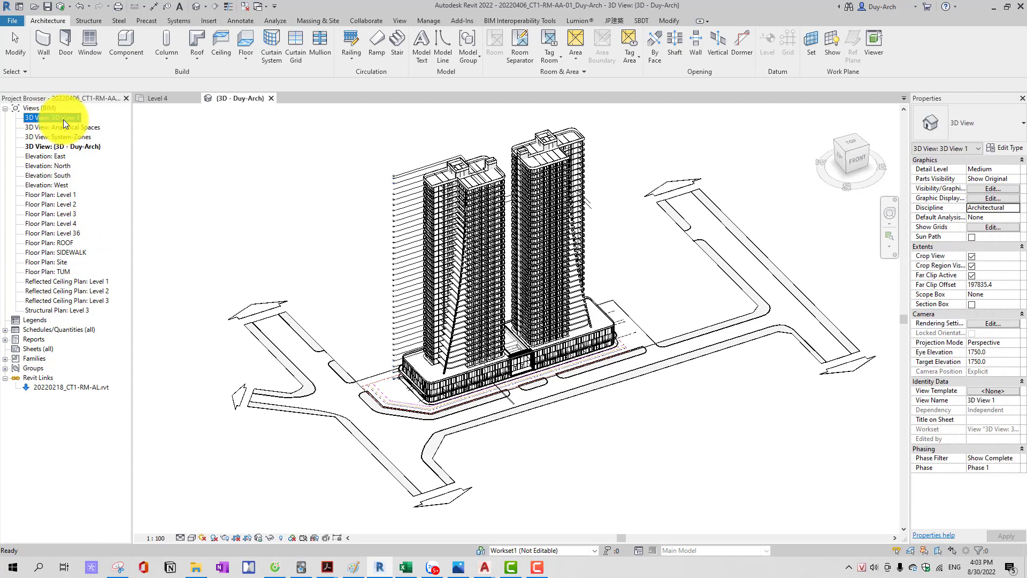
left_click(57, 309)
left_click(48, 245)
left_click(287, 222)
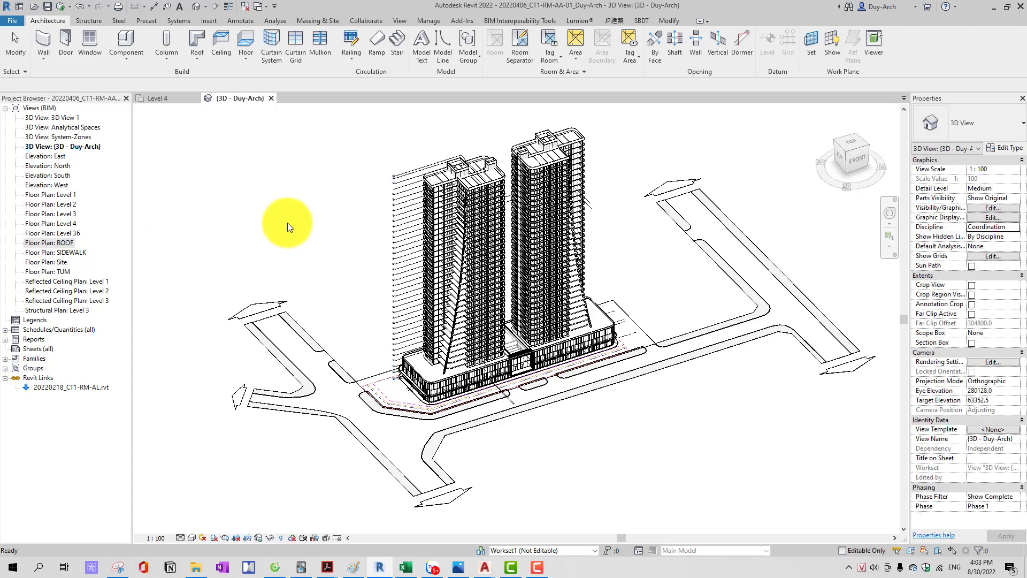
middle_click_drag(313, 214, 323, 214)
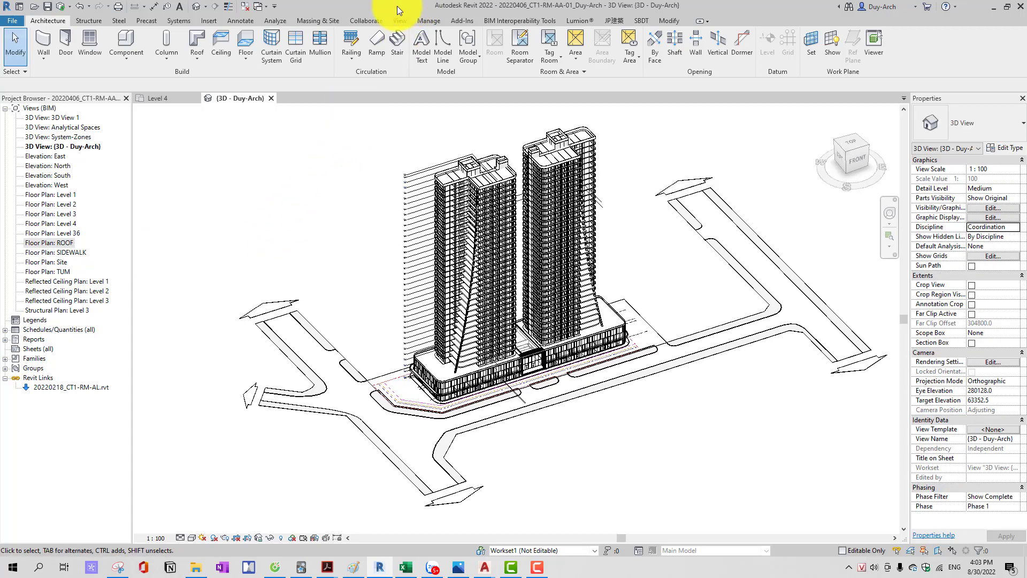
Step: Open Project Parameters from the Manage tab and scroll through the 38 parameters
left_click(427, 21)
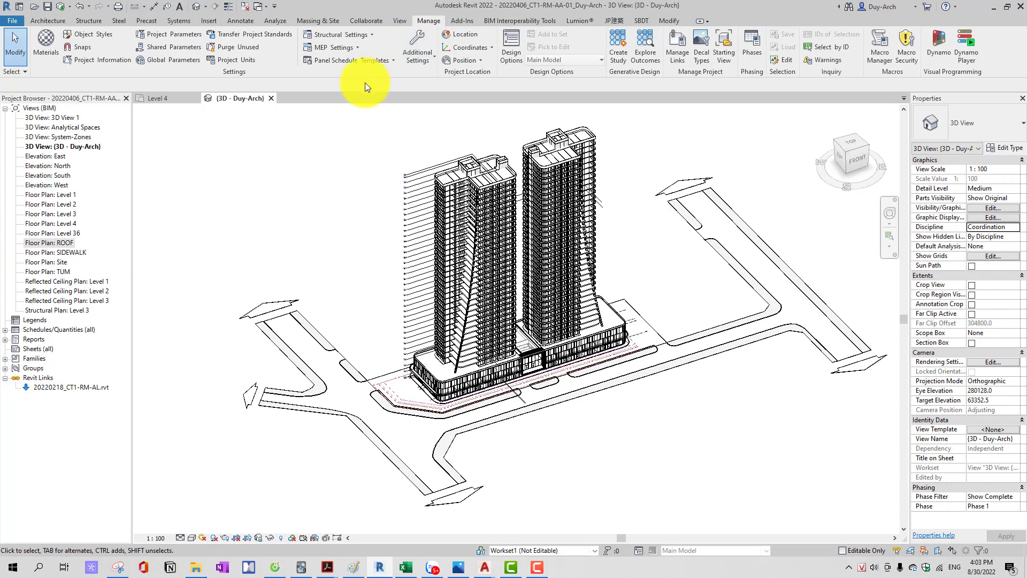
left_click(173, 36)
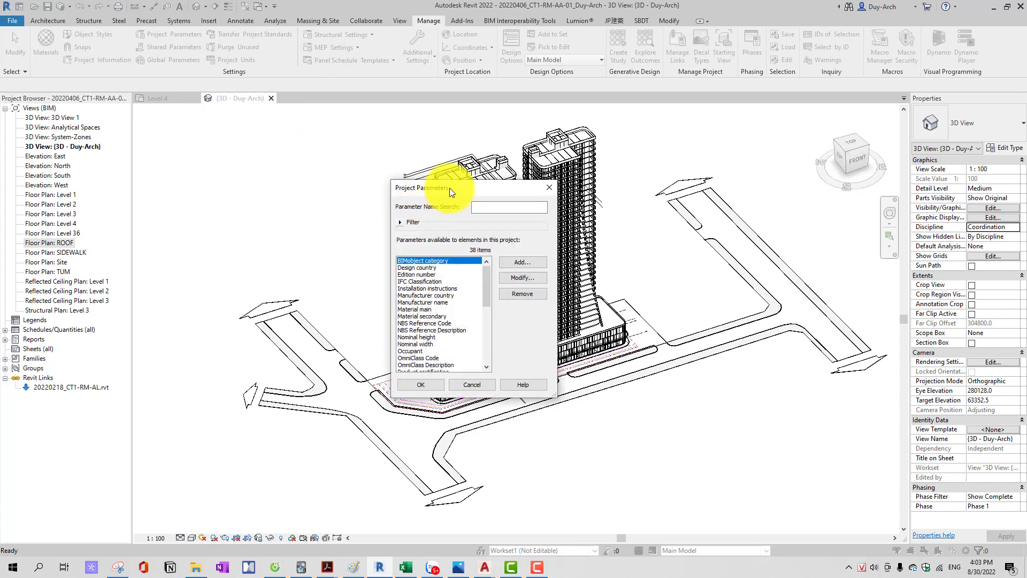
left_click_drag(449, 188, 272, 152)
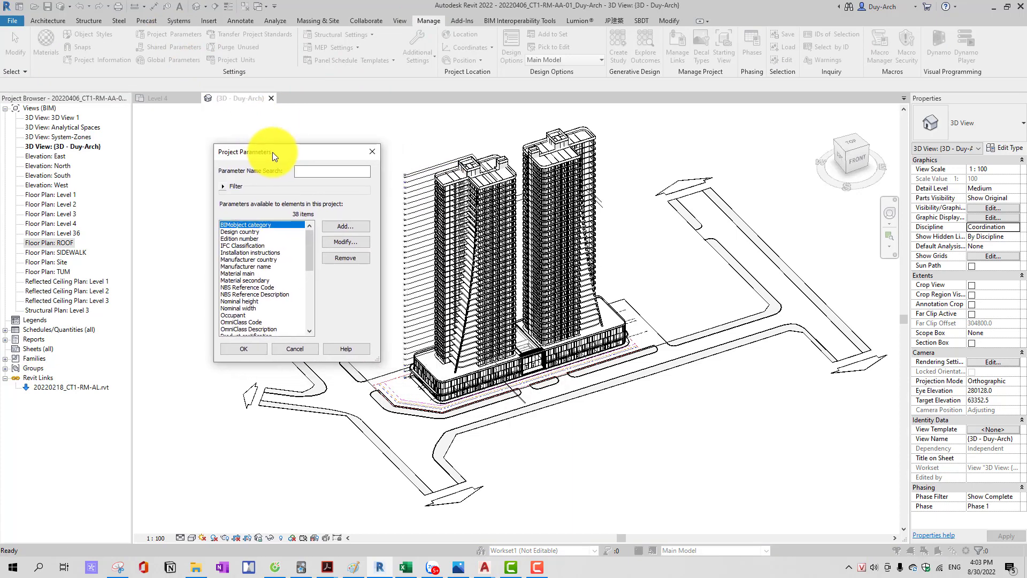
scroll(256, 241, "down", 4)
scroll(253, 255, "down", 3)
scroll(254, 257, "down", 1)
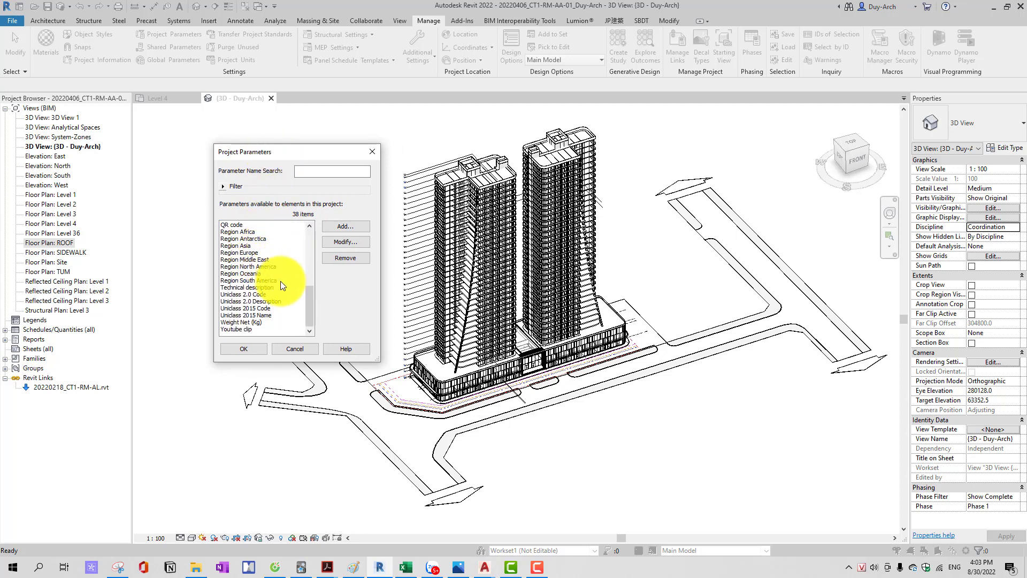
scroll(303, 279, "up", 8)
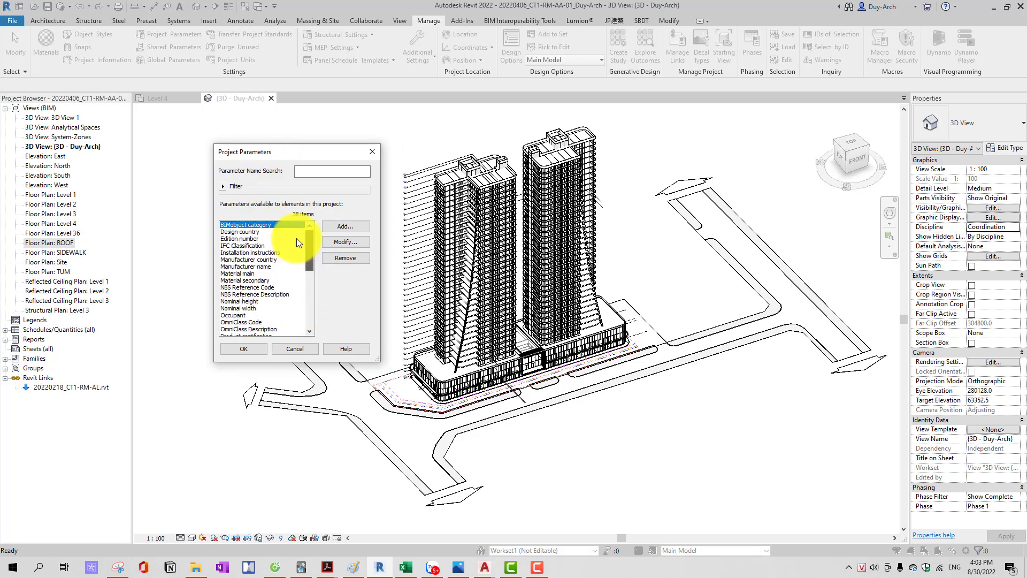
Step: Add a new project parameter named BIM Implementation
left_click(343, 226)
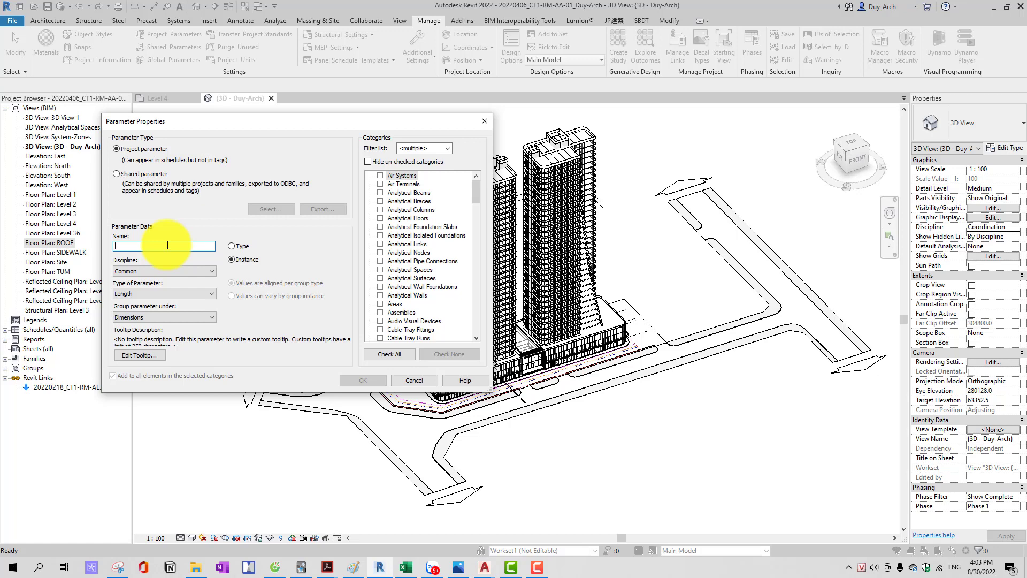
type("T")
key("BackSpace")
type("b")
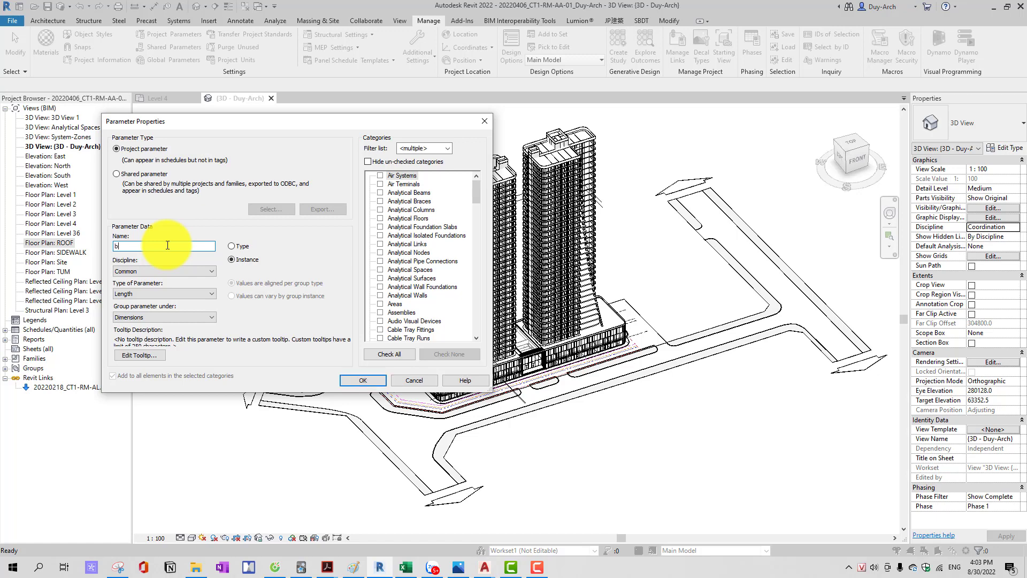
key("BackSpace")
type("BIM ")
type("Imple")
type("mentation")
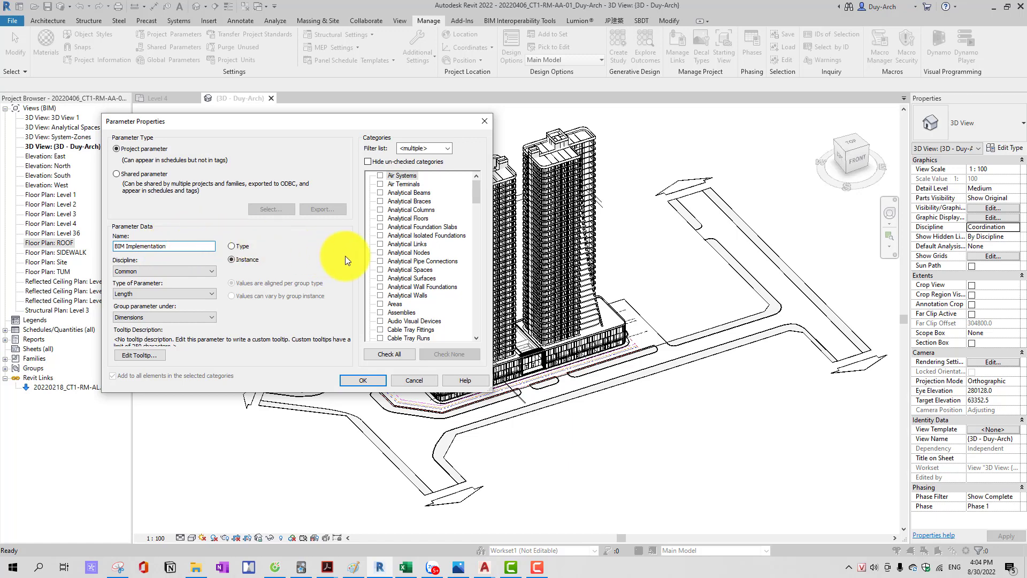
Step: Assign it to the Views category as a Text parameter and confirm
left_click(415, 261)
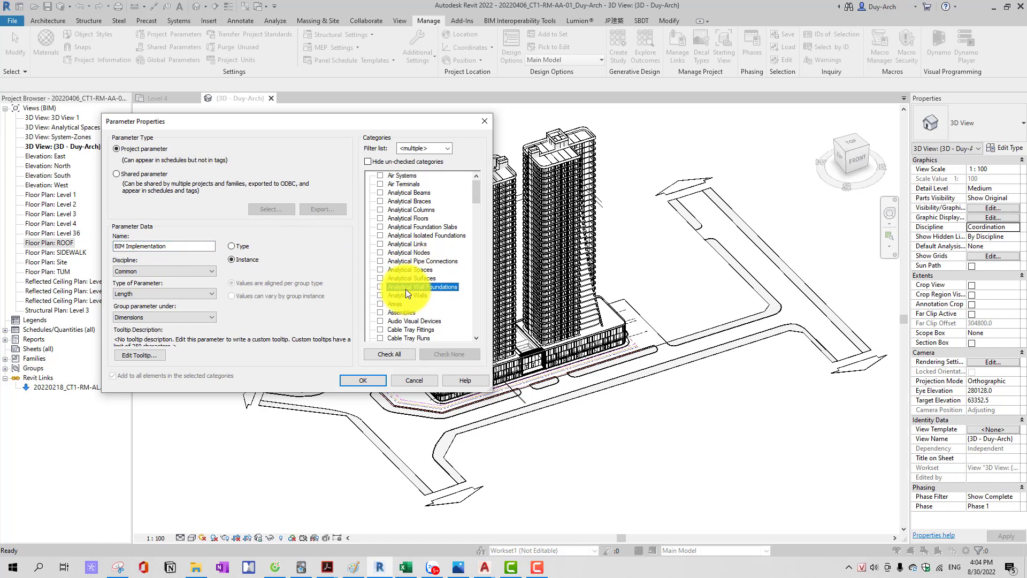
key("v")
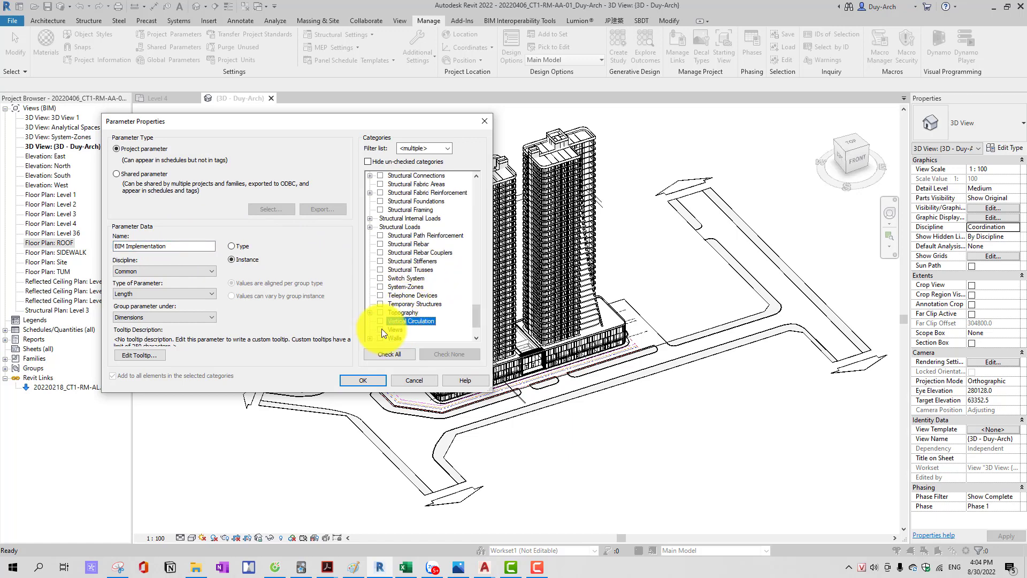
left_click(381, 328)
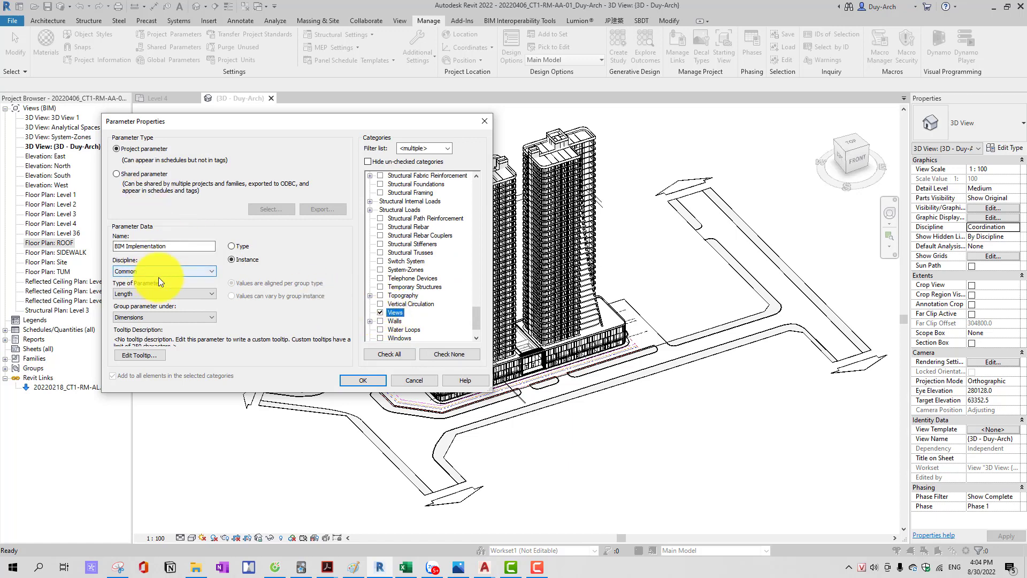
left_click(162, 291)
left_click(155, 299)
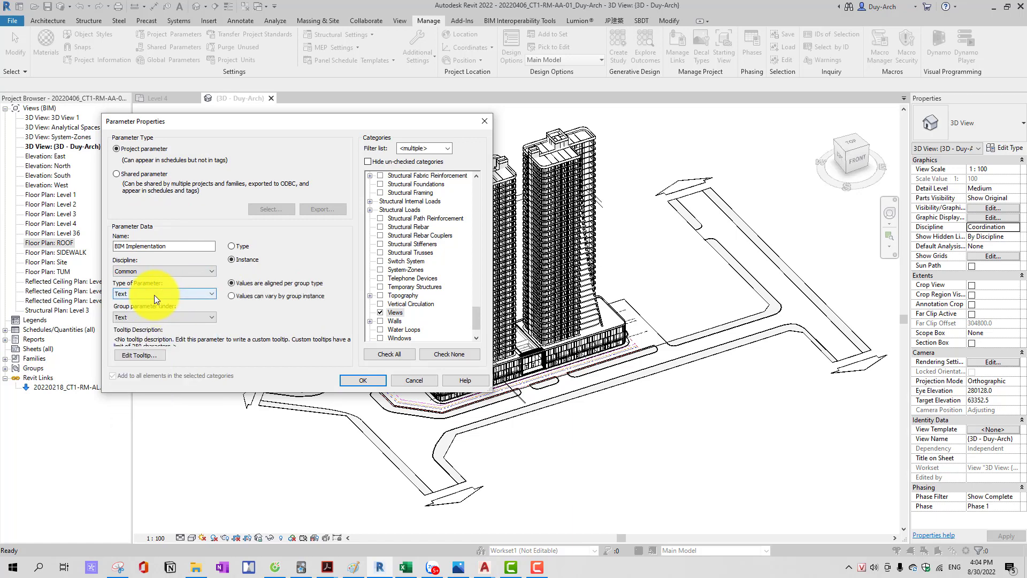
left_click(358, 377)
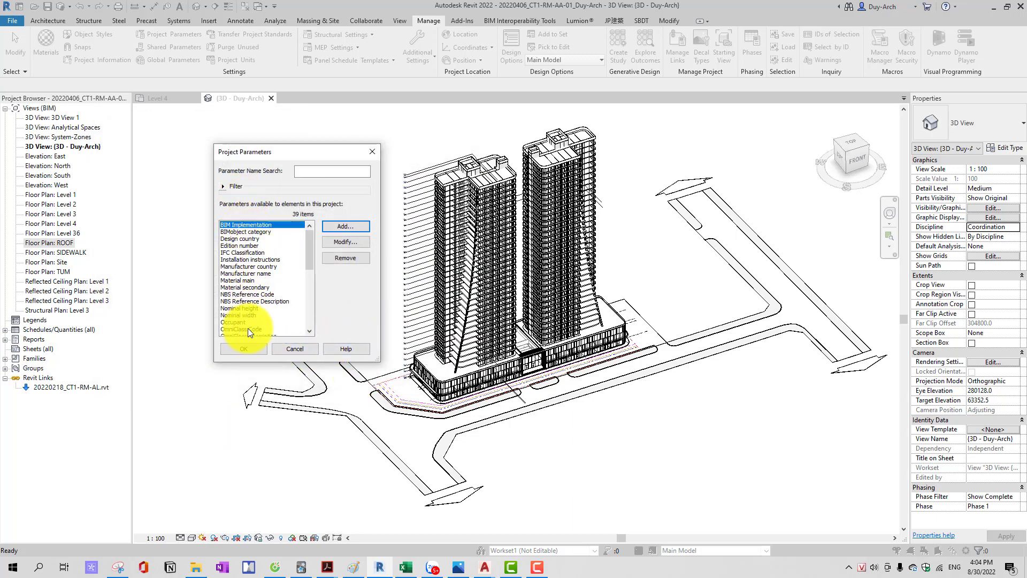
Step: Close Project Parameters and check Elevation: North's empty BIM Implementation field in widened Properties
left_click(242, 349)
middle_click_drag(328, 253, 325, 250)
left_click(48, 165)
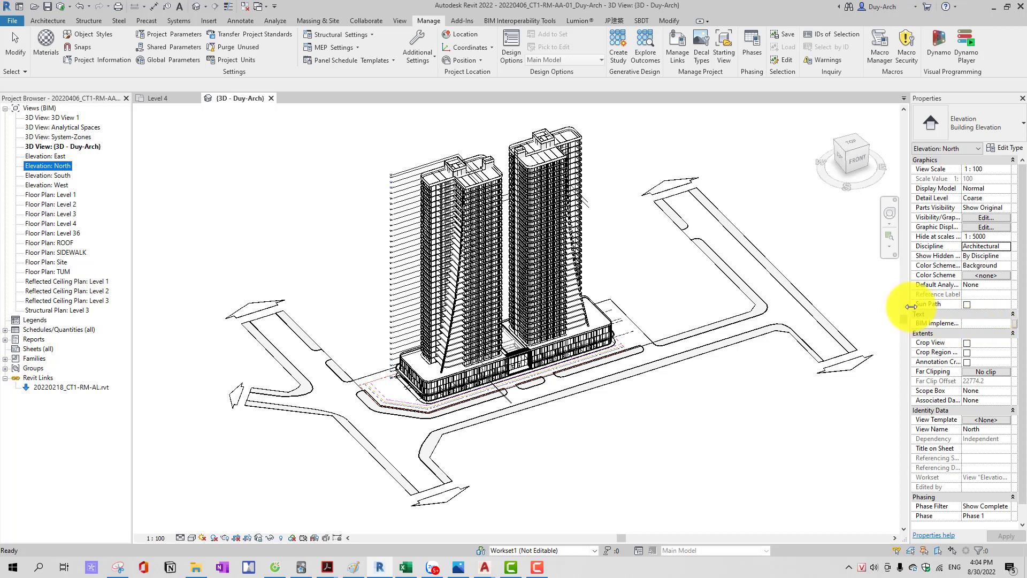
left_click_drag(911, 307, 881, 305)
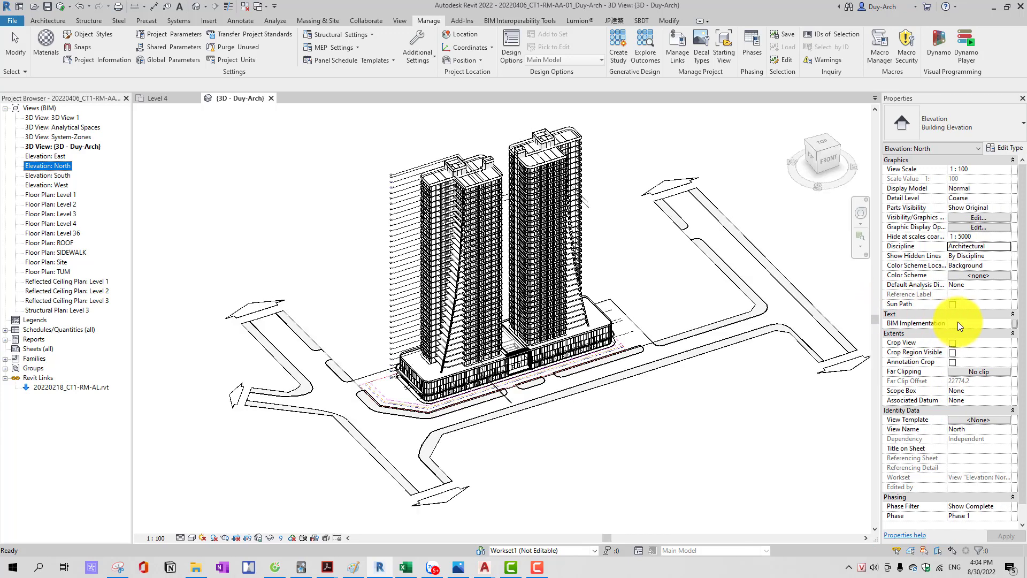
left_click(890, 320)
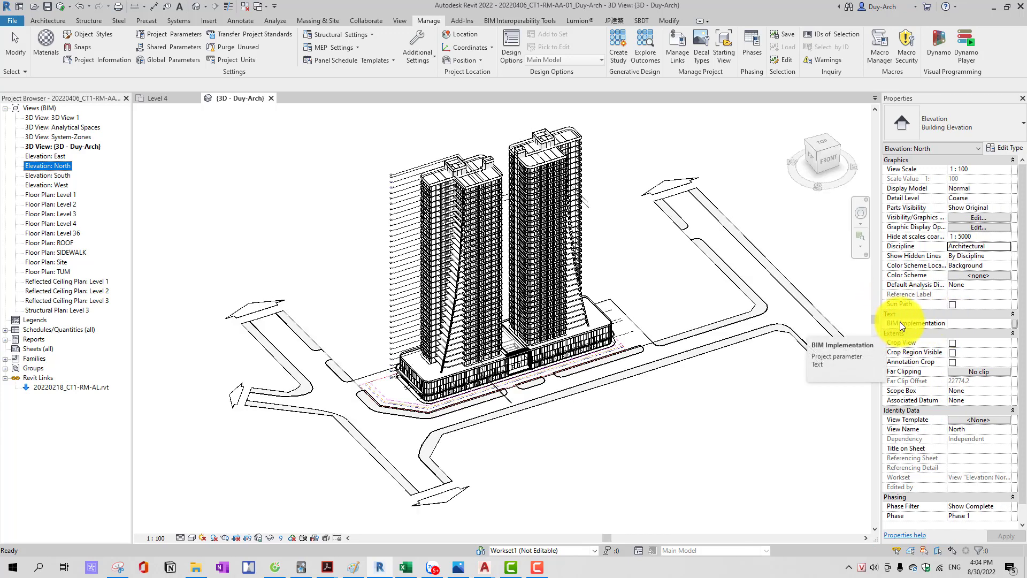
left_click(967, 324)
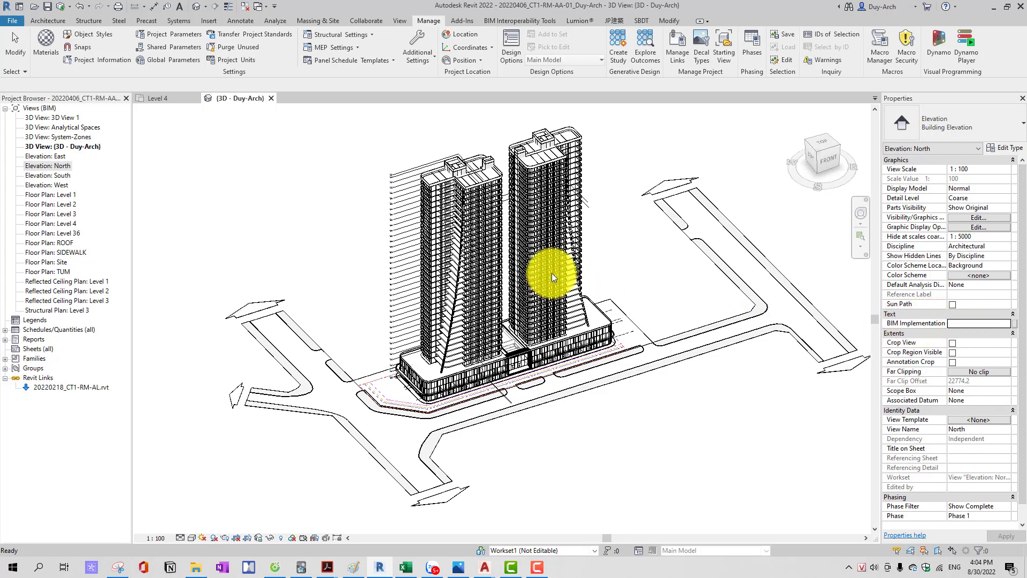
middle_click(595, 271)
middle_click_drag(595, 271, 624, 263)
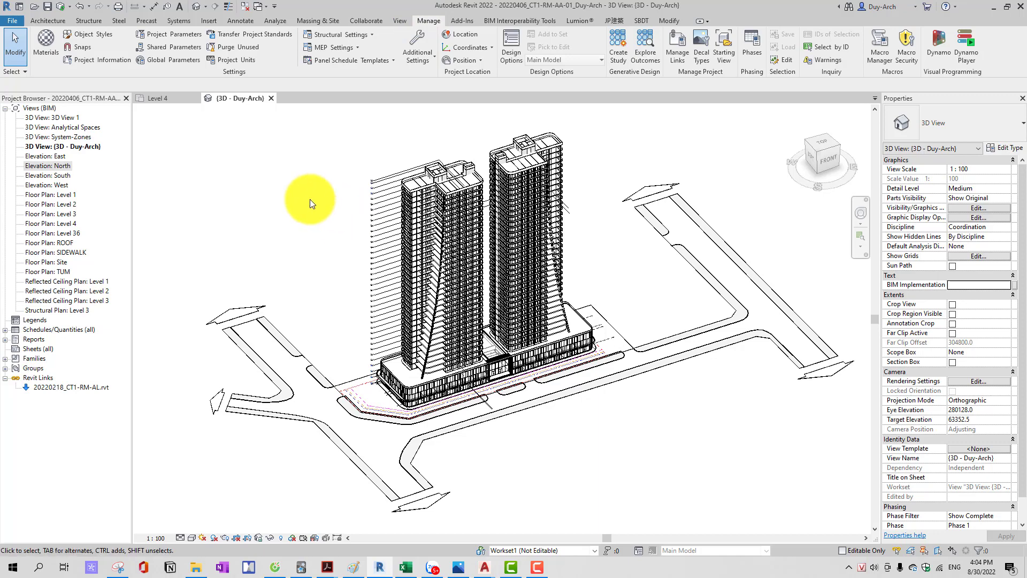
left_click(46, 107)
Step: Reopen Browser Organization from the Views (BIM) context menu and edit the BIM scheme
right_click(46, 107)
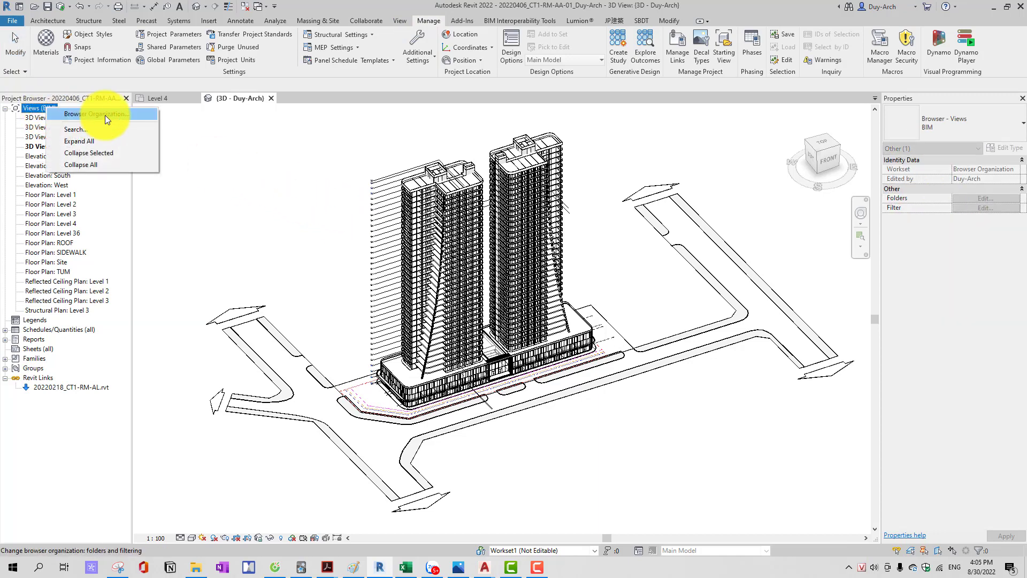
left_click(105, 114)
left_click_drag(271, 118, 275, 123)
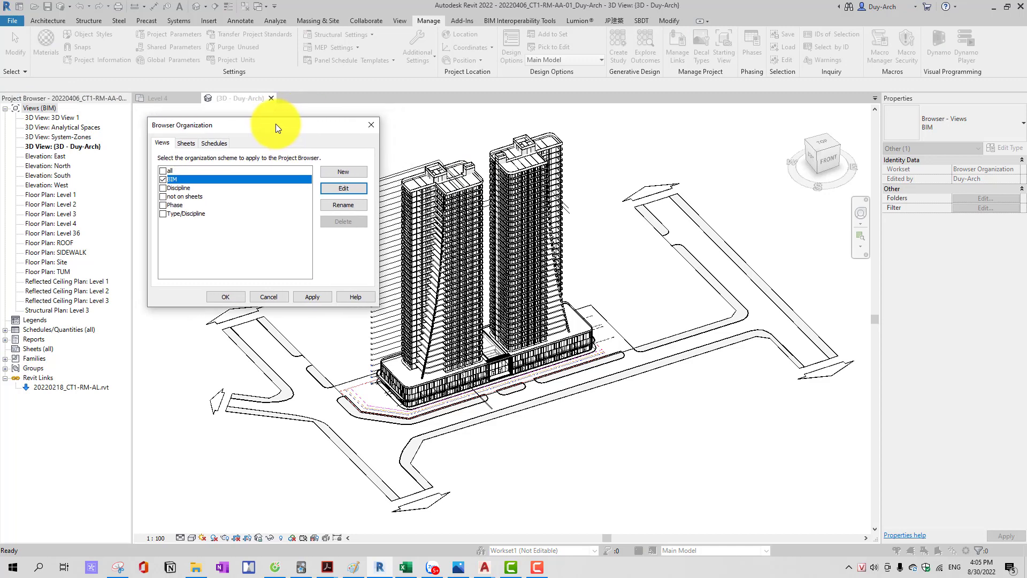
left_click(348, 188)
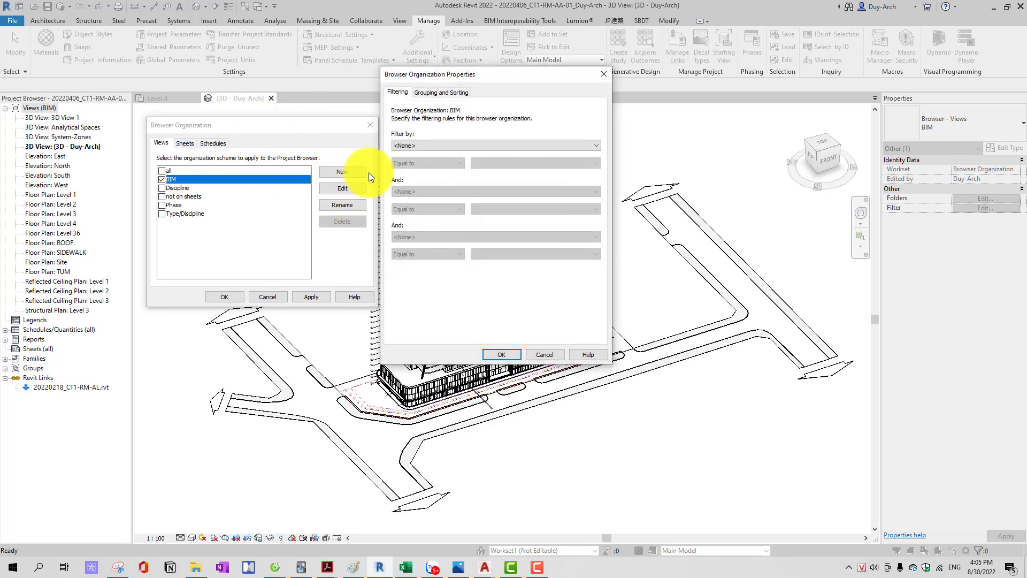
Step: Group the BIM scheme by BIM Implementation, then Family and Type, and apply it
left_click(447, 92)
left_click(458, 132)
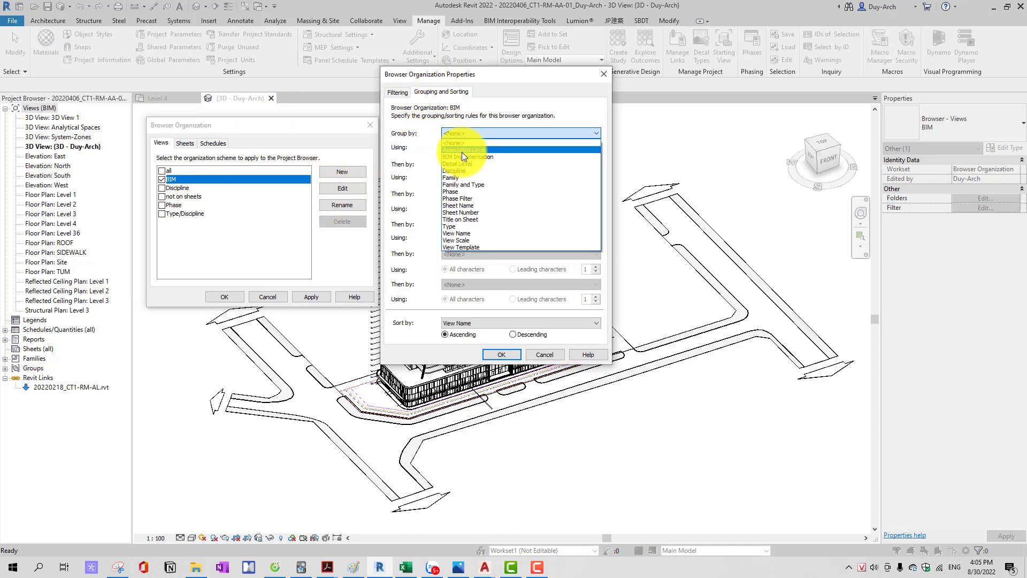
left_click(470, 156)
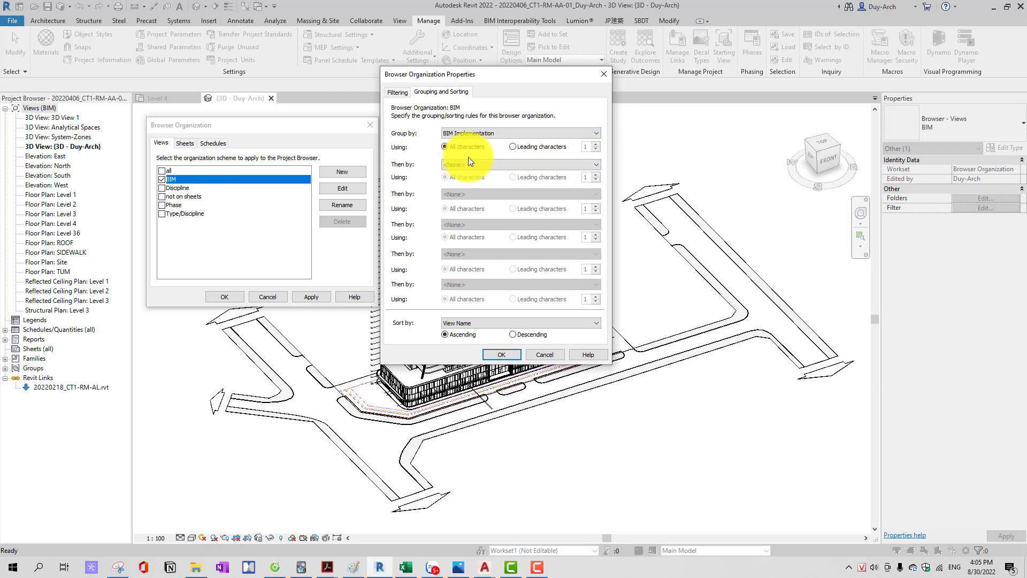
left_click(471, 163)
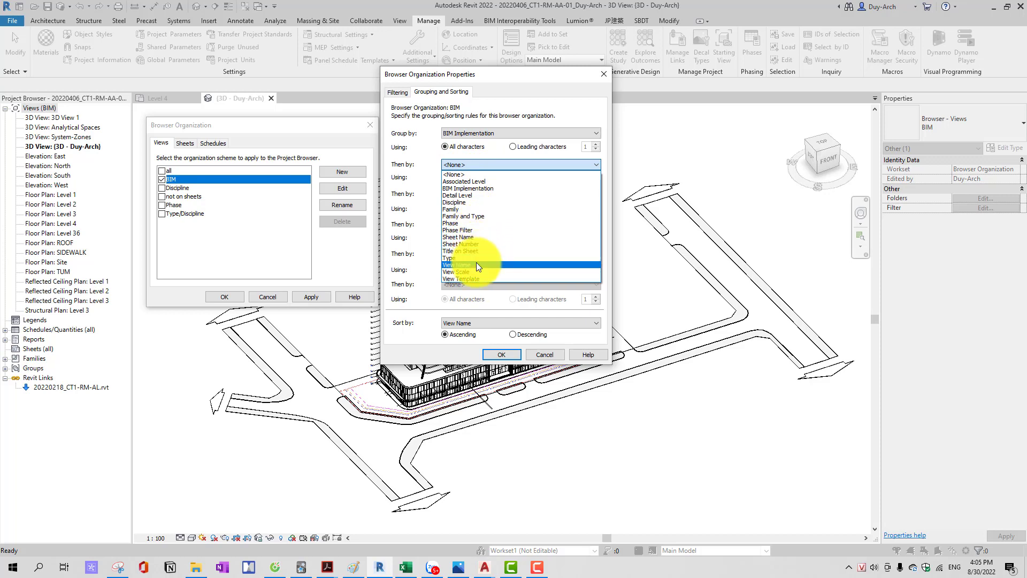
left_click(480, 216)
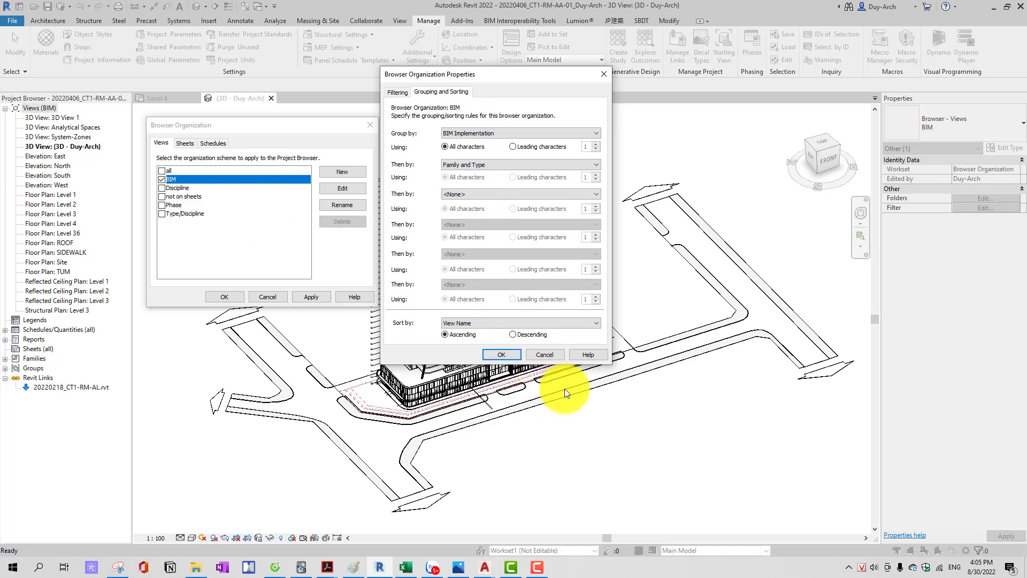
left_click(502, 355)
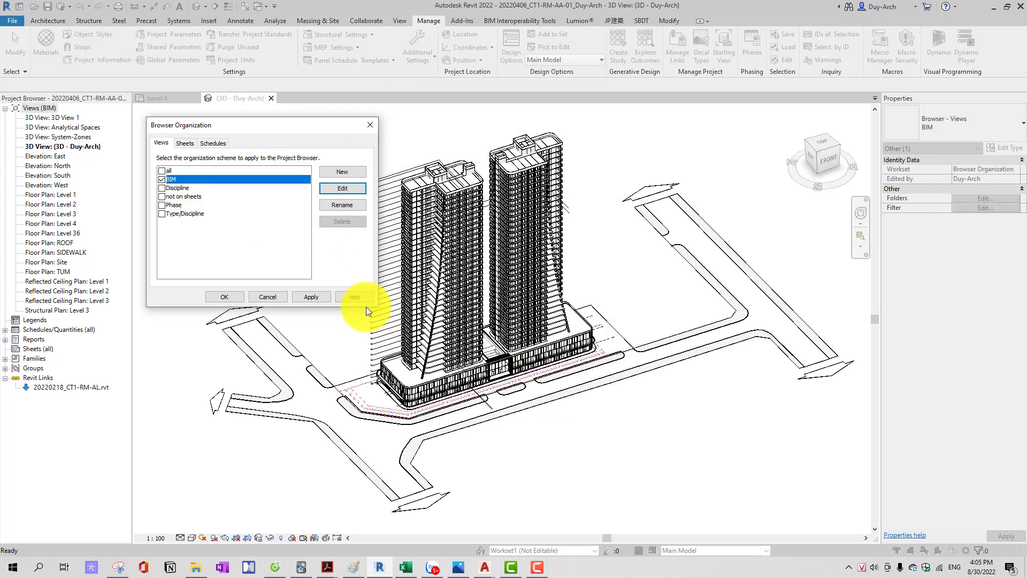
left_click(312, 297)
left_click(230, 300)
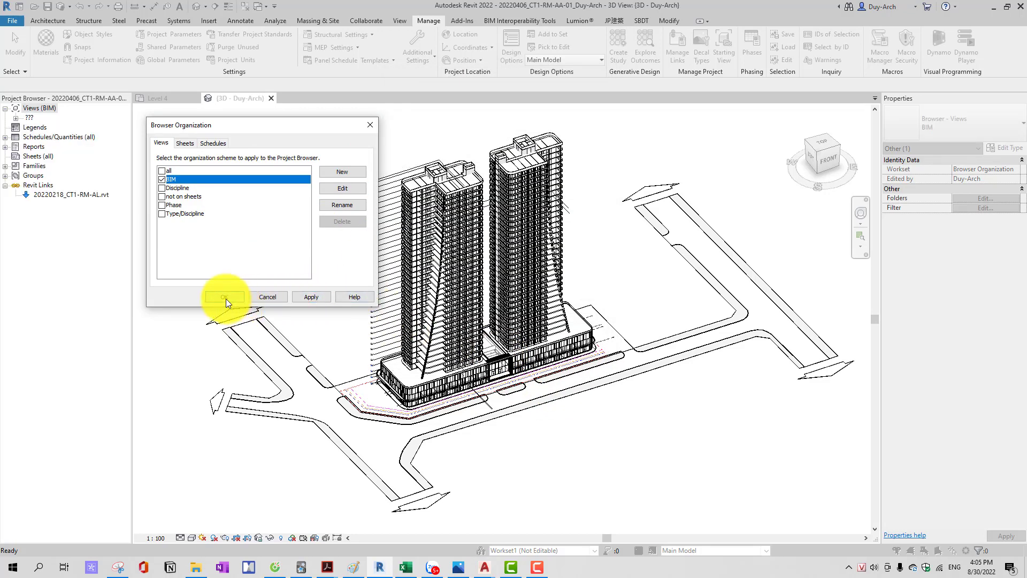
Step: Expand the ??? Floor Plans and select all nine plans from Level 1 to TUM
left_click(15, 116)
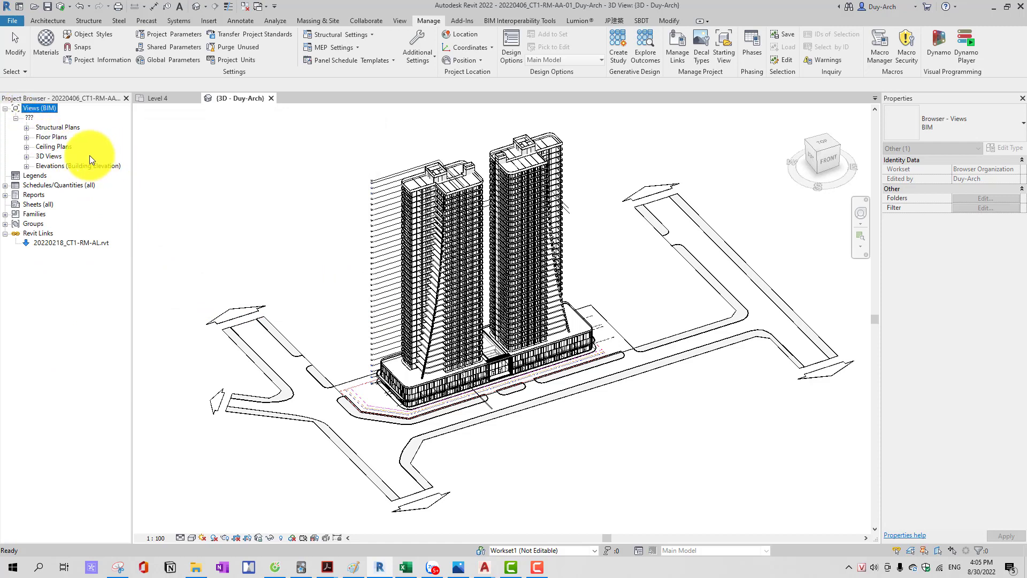
left_click(56, 136)
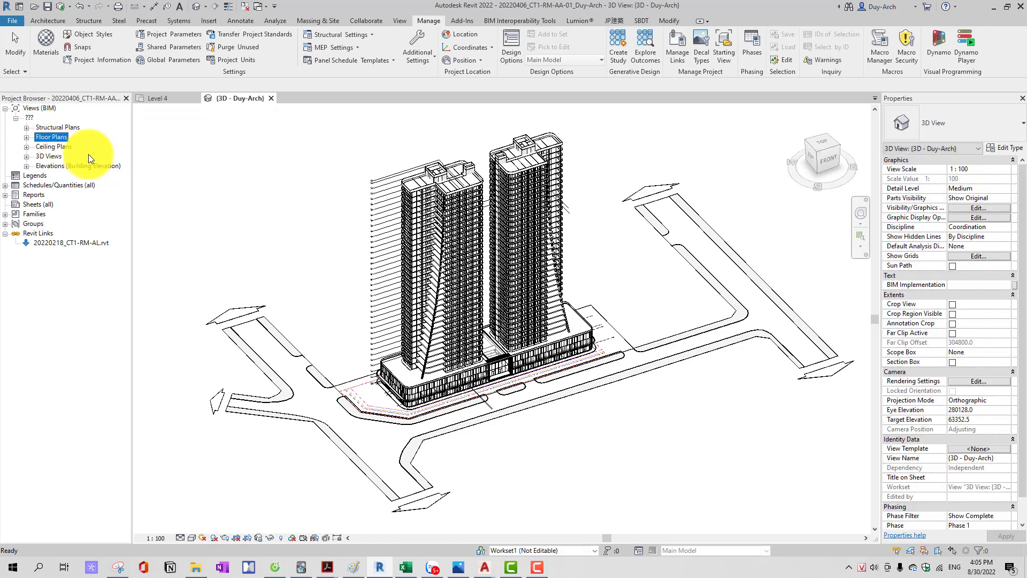
left_click(25, 138)
left_click(60, 147)
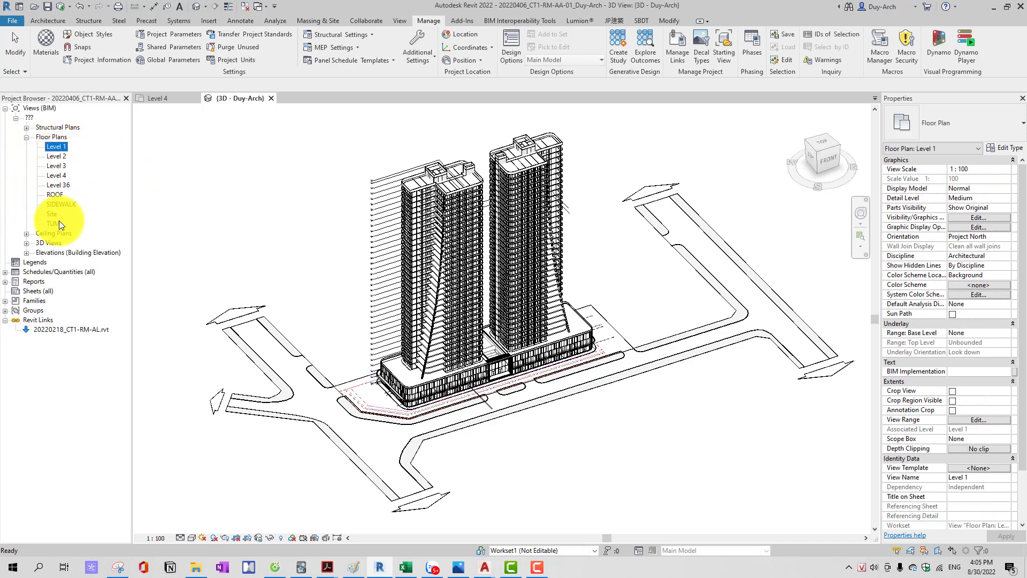
left_click(55, 215, "shift")
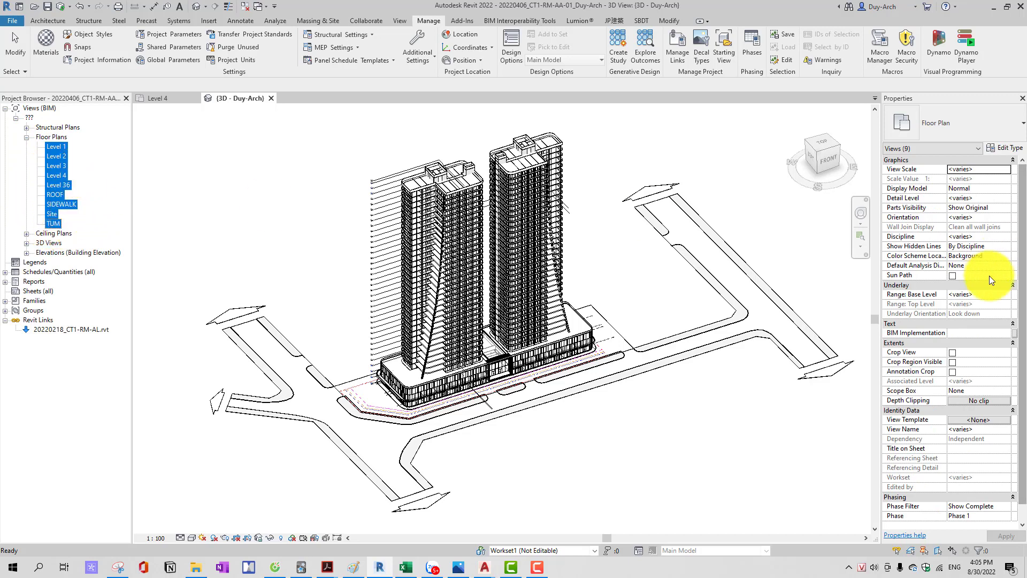
Step: Set the selected floor plans' BIM Implementation to Information Authoring
left_click(991, 333)
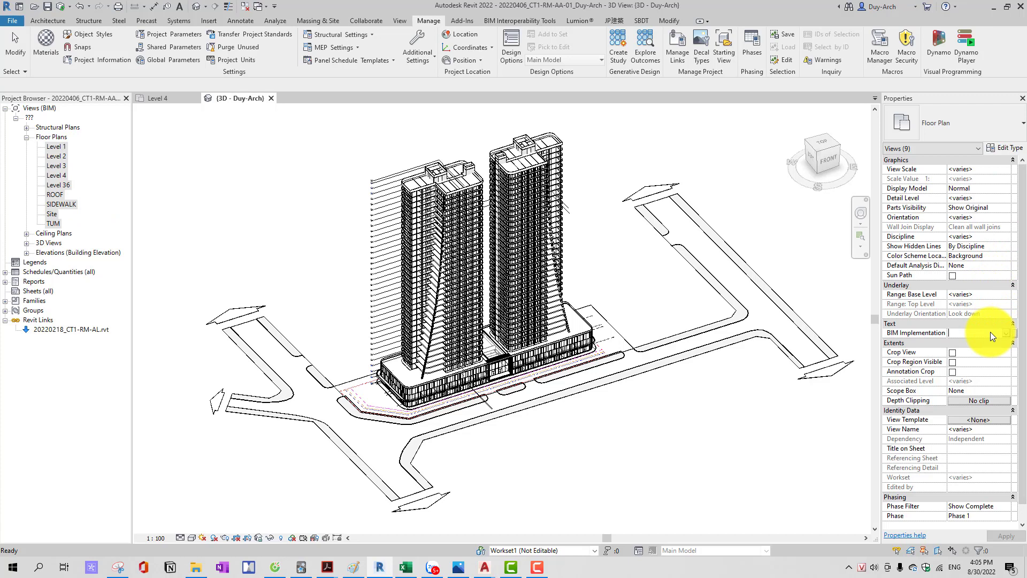
type("Information Ar")
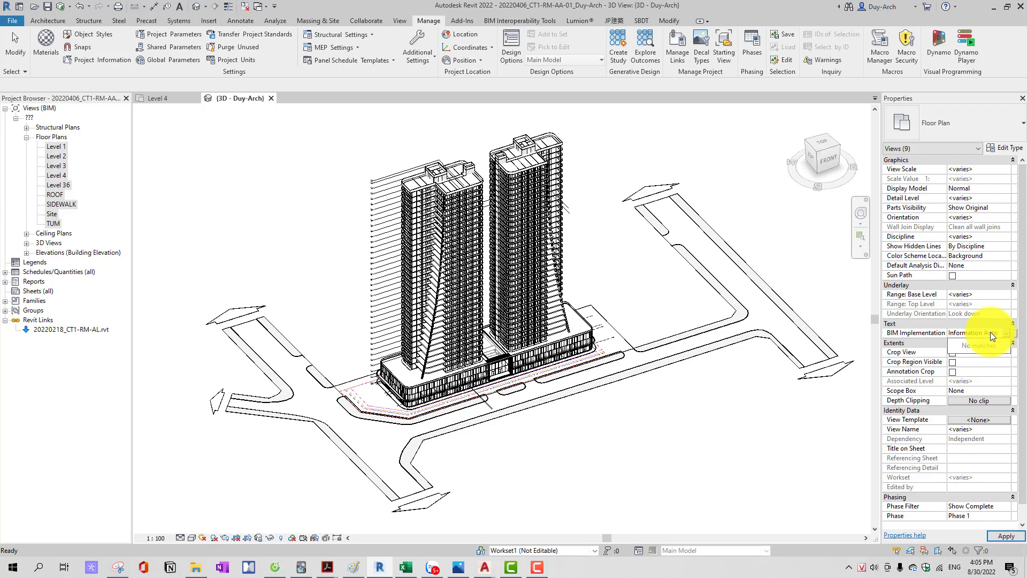
type("uthoring")
key("Return")
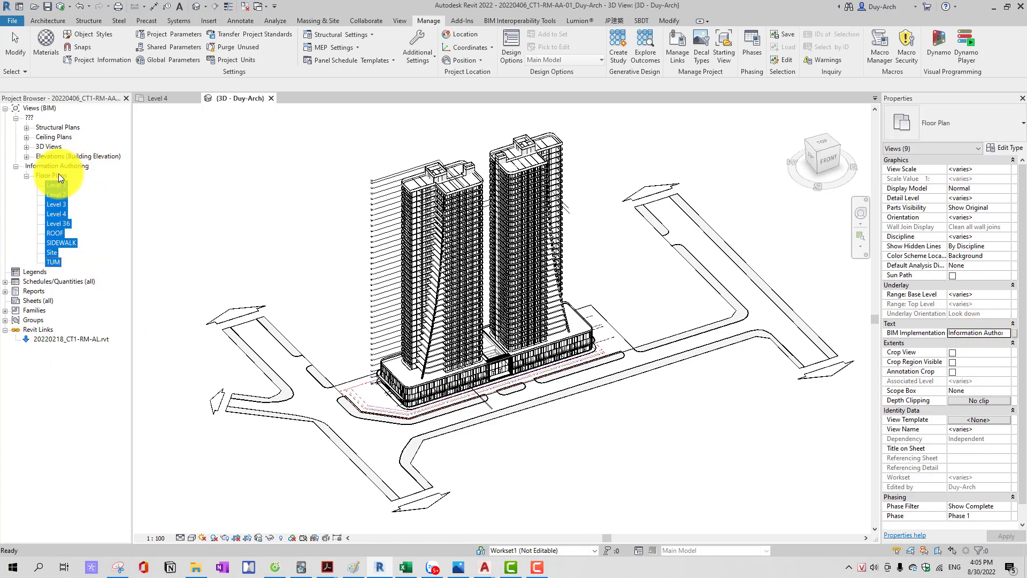
Step: Assign Information Authoring to the four elevations, East through West
left_click(55, 185)
left_click(62, 204)
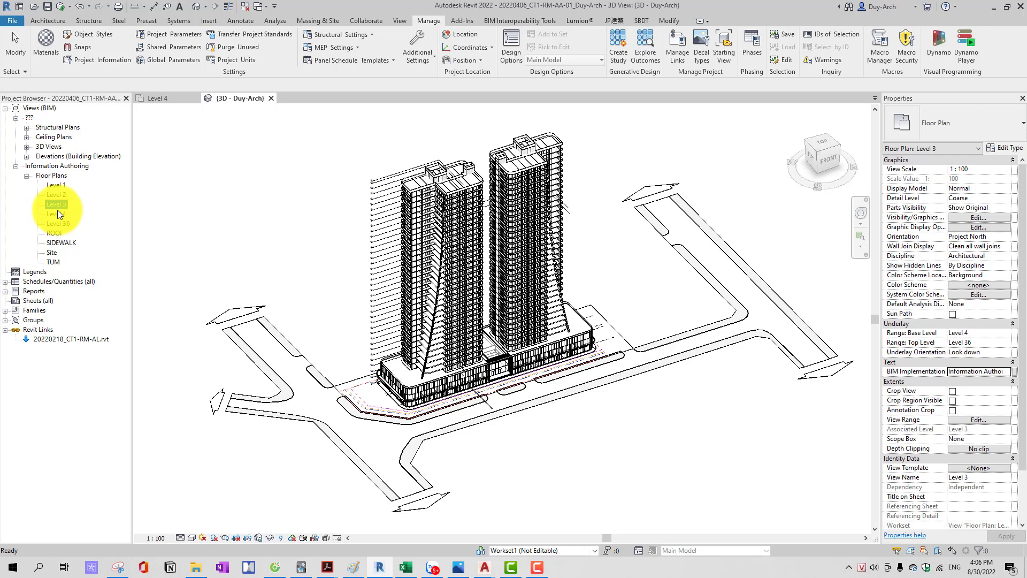
left_click(26, 156)
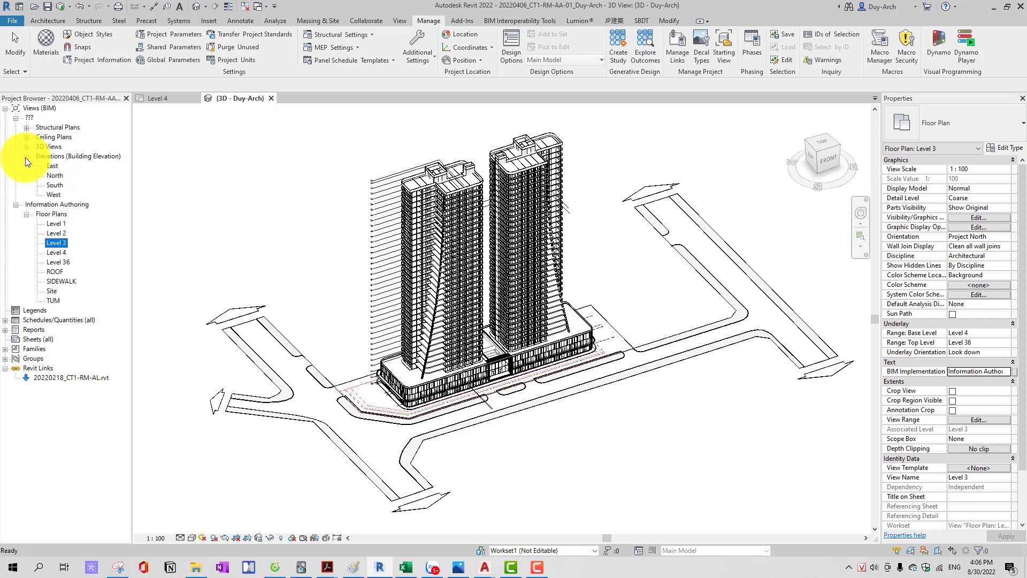
left_click(54, 166)
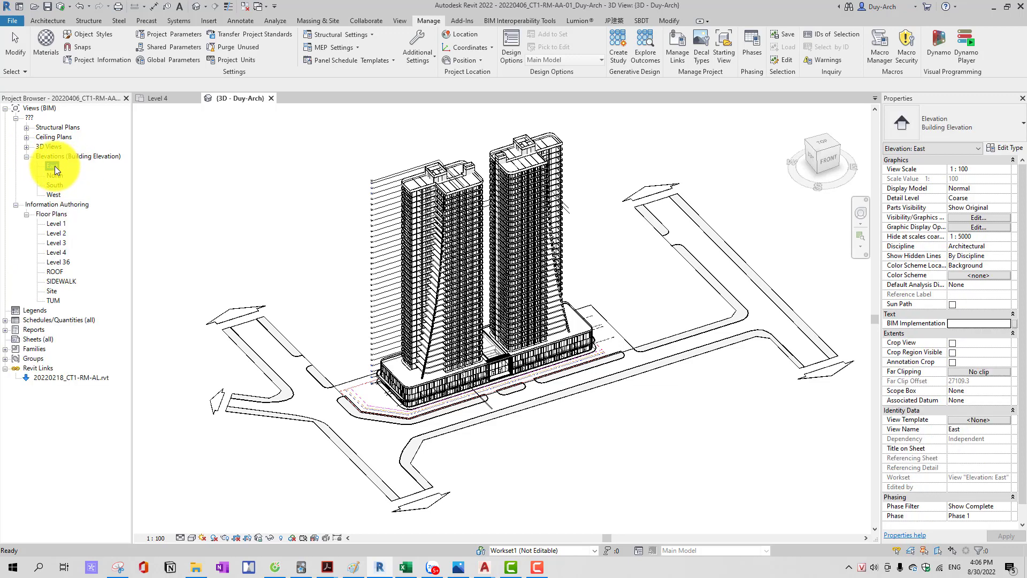
left_click(54, 194, "shift")
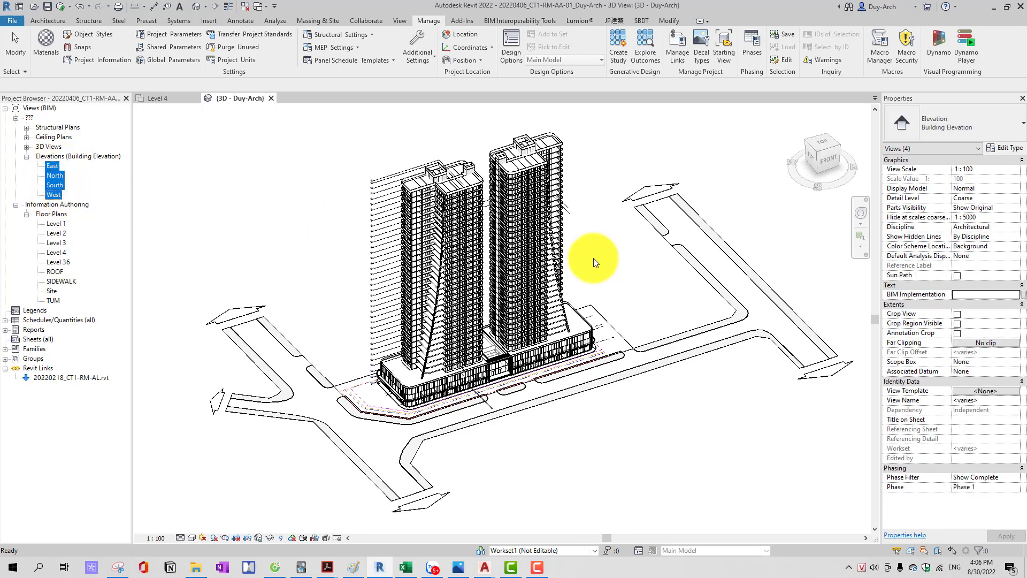
left_click(1016, 298)
left_click(990, 306)
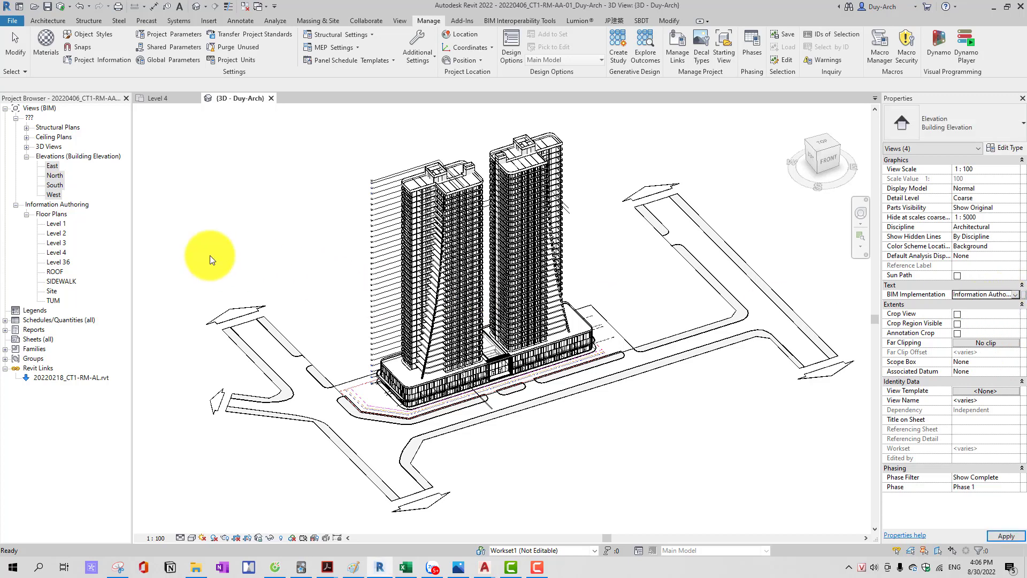
Step: Assign Information Authoring to all four 3D views
left_click(26, 146)
left_click(62, 155)
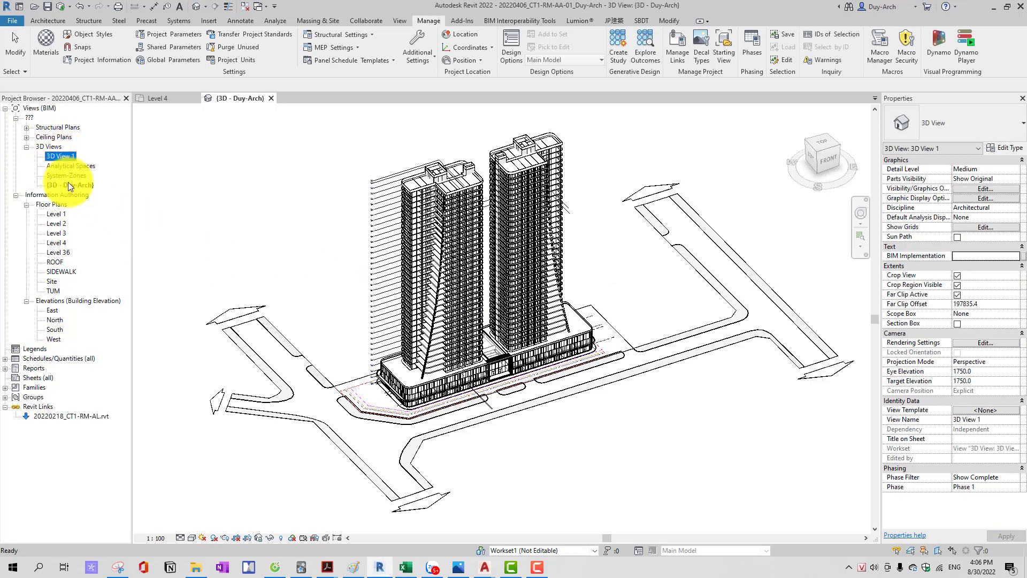
left_click(68, 185, "shift")
left_click(997, 237)
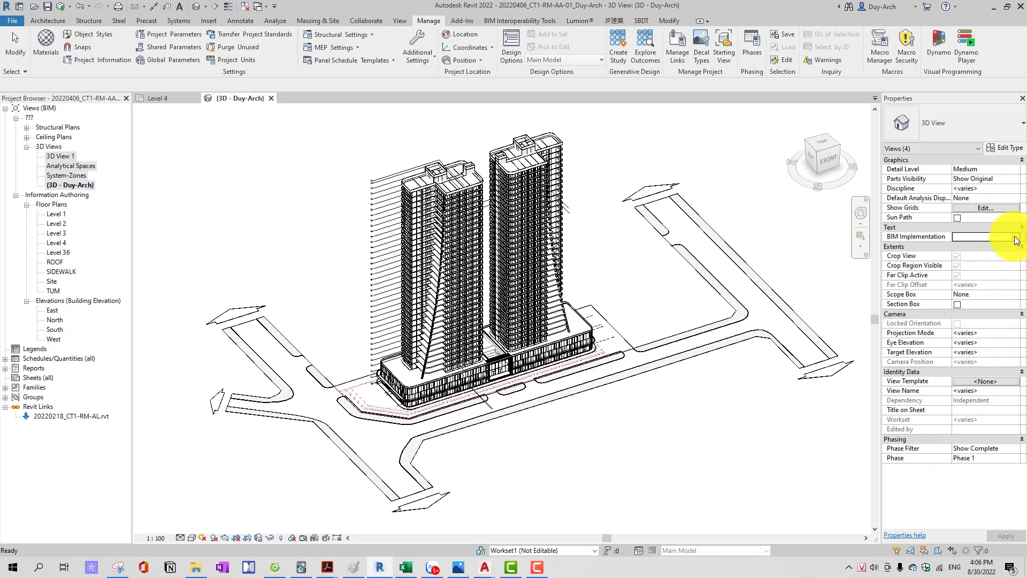
left_click(998, 247)
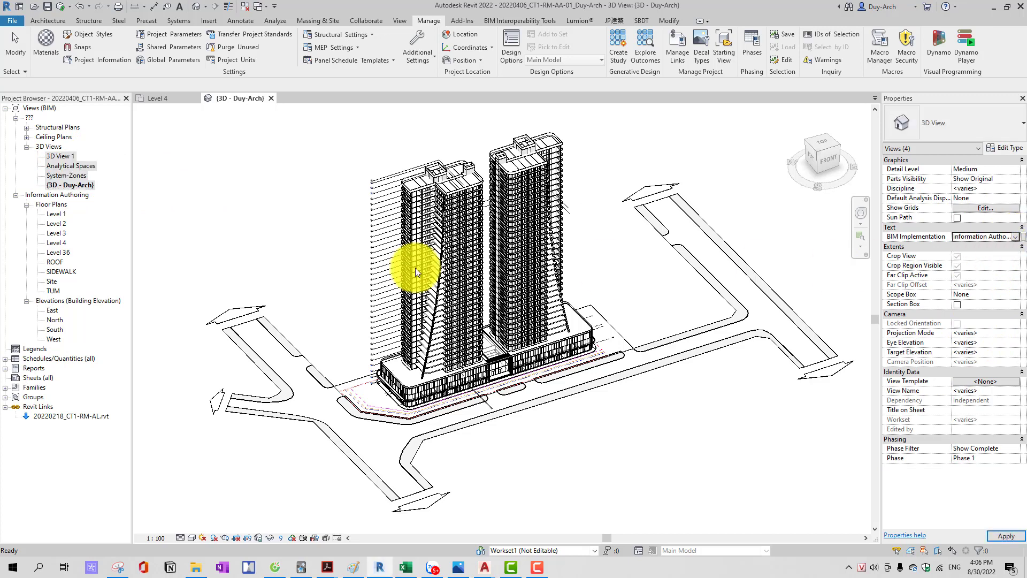
left_click(33, 145)
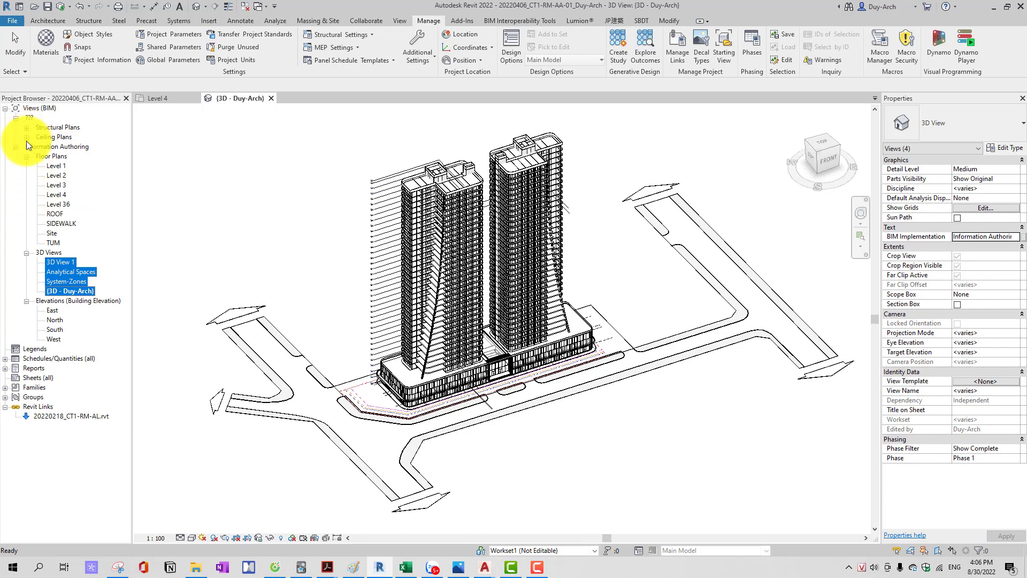
Step: Assign Information Authoring to the three ceiling plans and delete Structural Plan Level 3
left_click(26, 137)
left_click(57, 166, "shift")
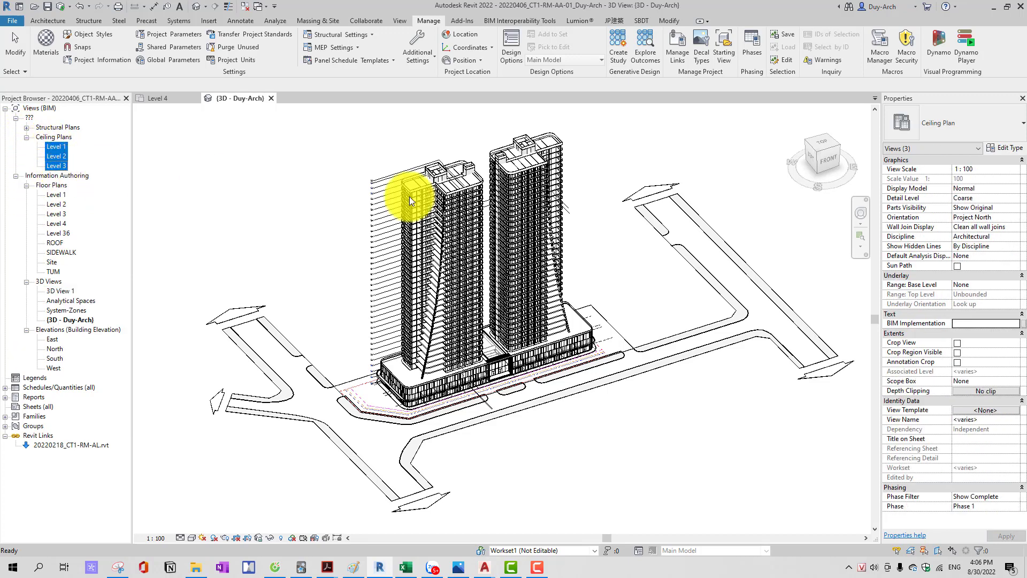
left_click(1016, 323)
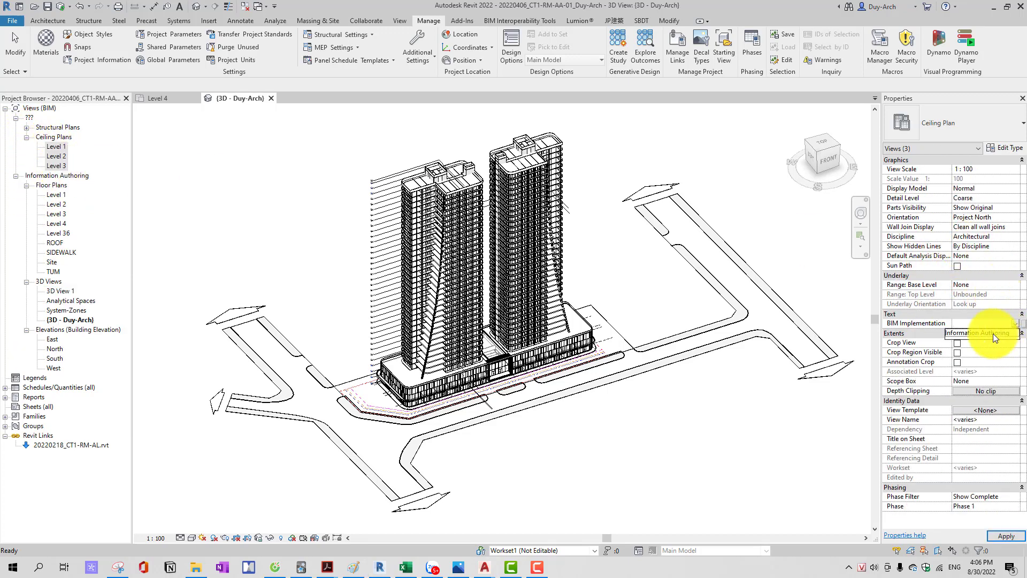
left_click(995, 333)
left_click(27, 127)
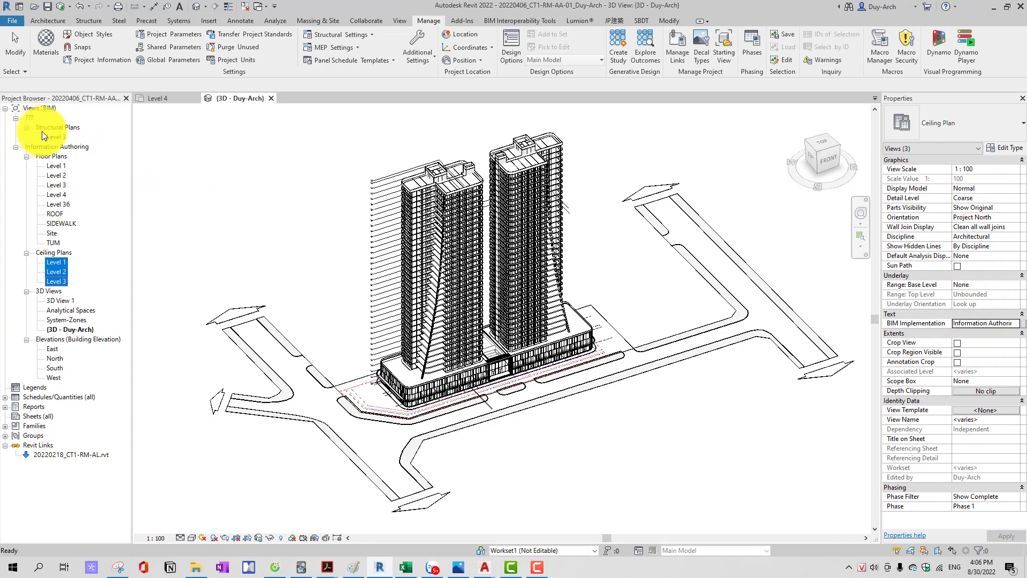
left_click(57, 138)
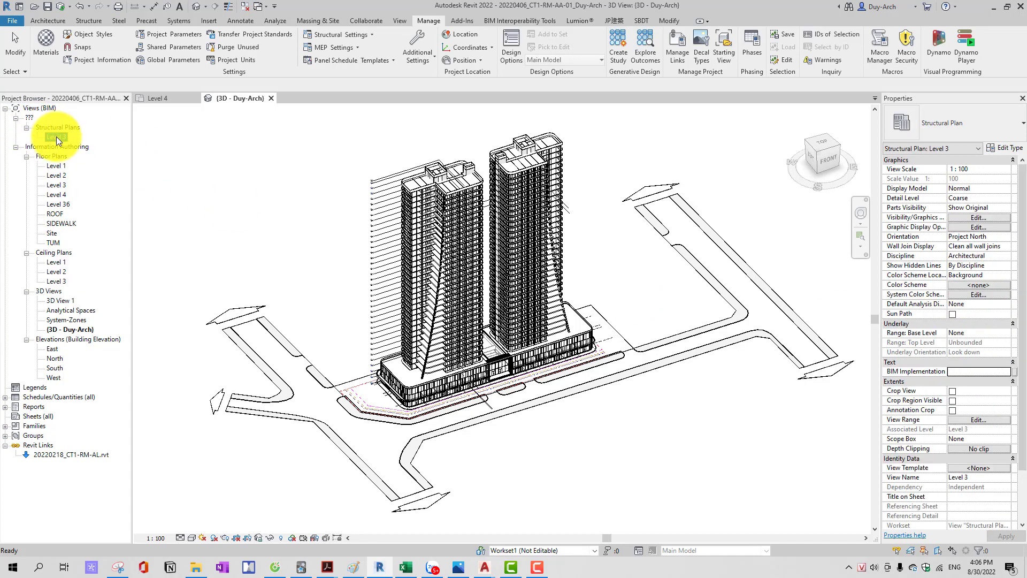
key("Delete")
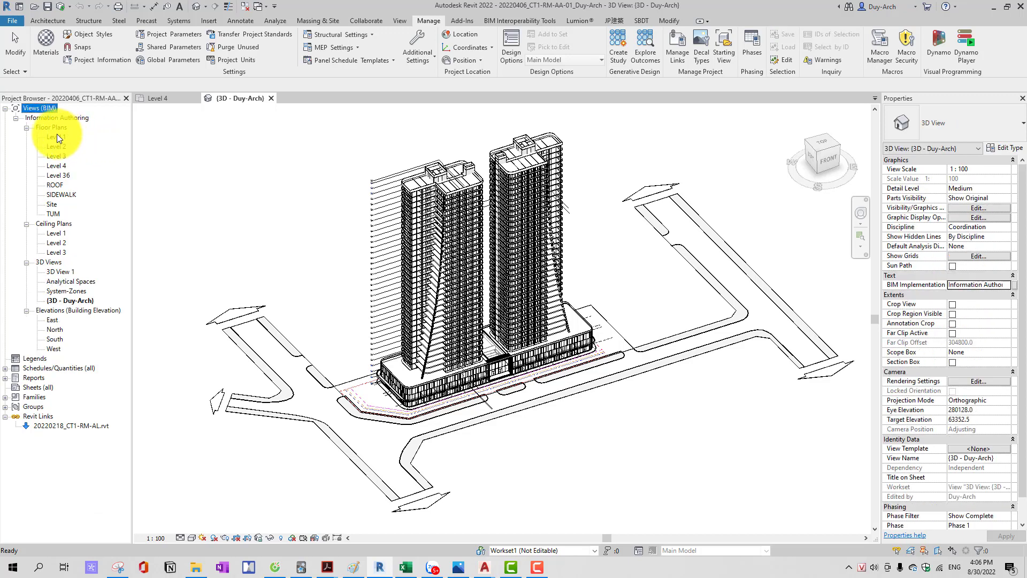
left_click(64, 176)
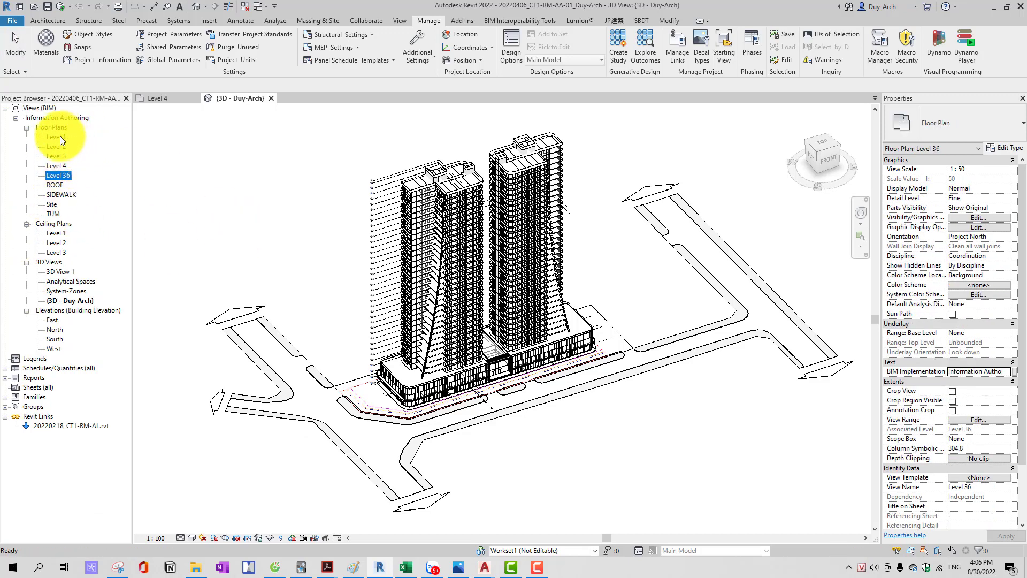
left_click(60, 137)
left_click(56, 213)
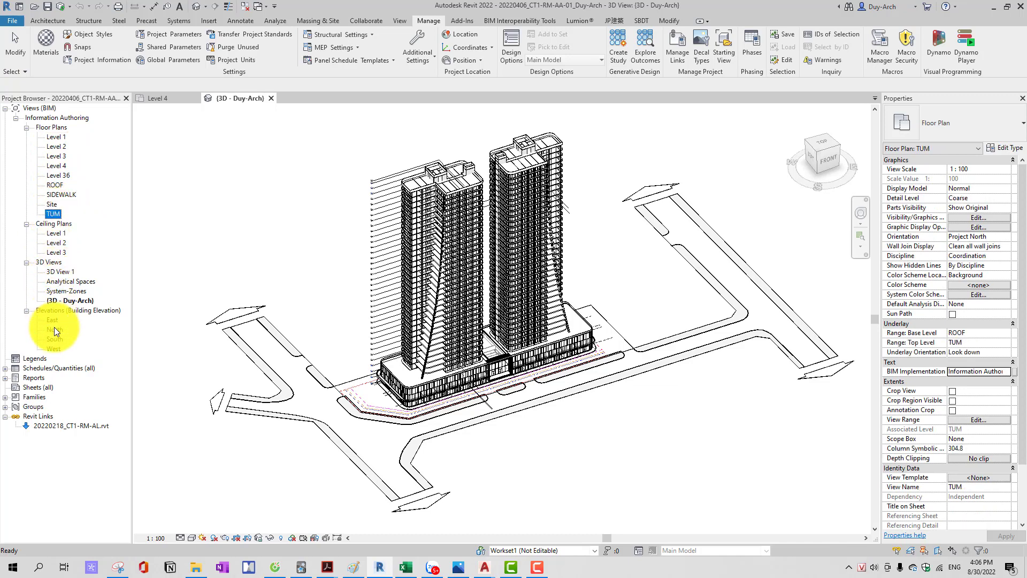
left_click(245, 235)
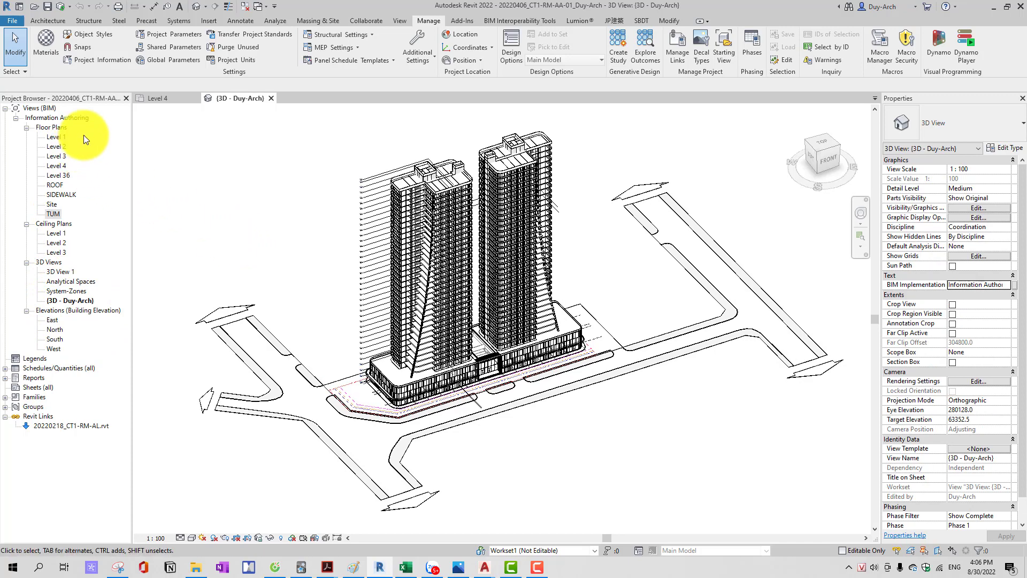
middle_click_drag(258, 216, 283, 222)
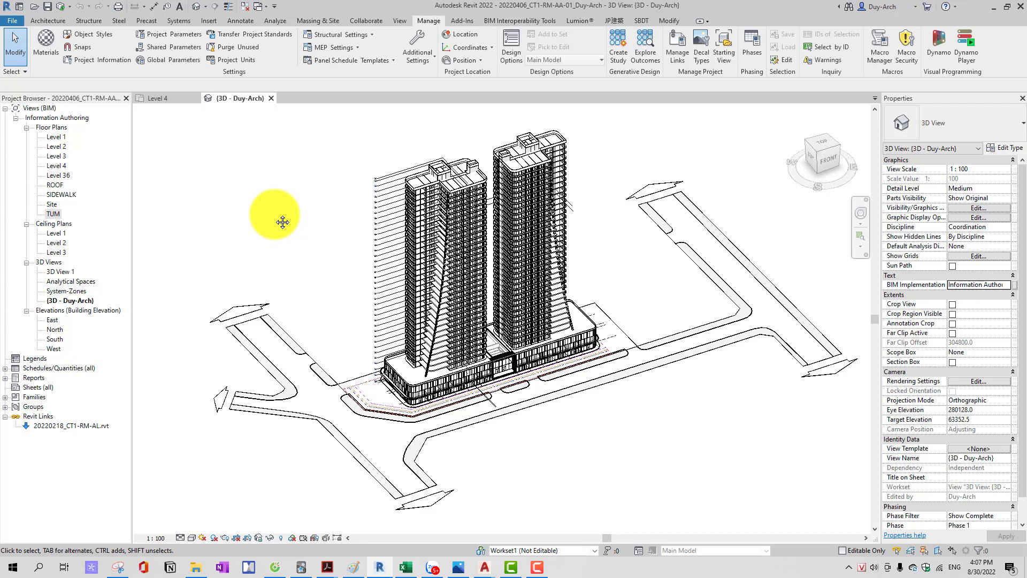
middle_click_drag(282, 222, 271, 209)
left_click(54, 137)
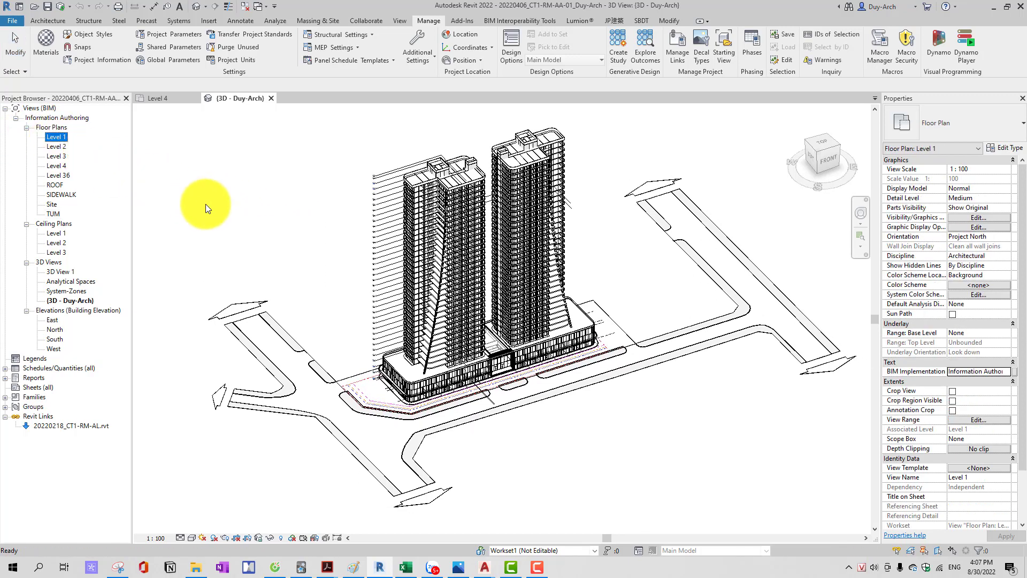
left_click(218, 211)
Step: Open the Level 1 floor plan and duplicate it as Level 1 Copy 1
double_click(59, 137)
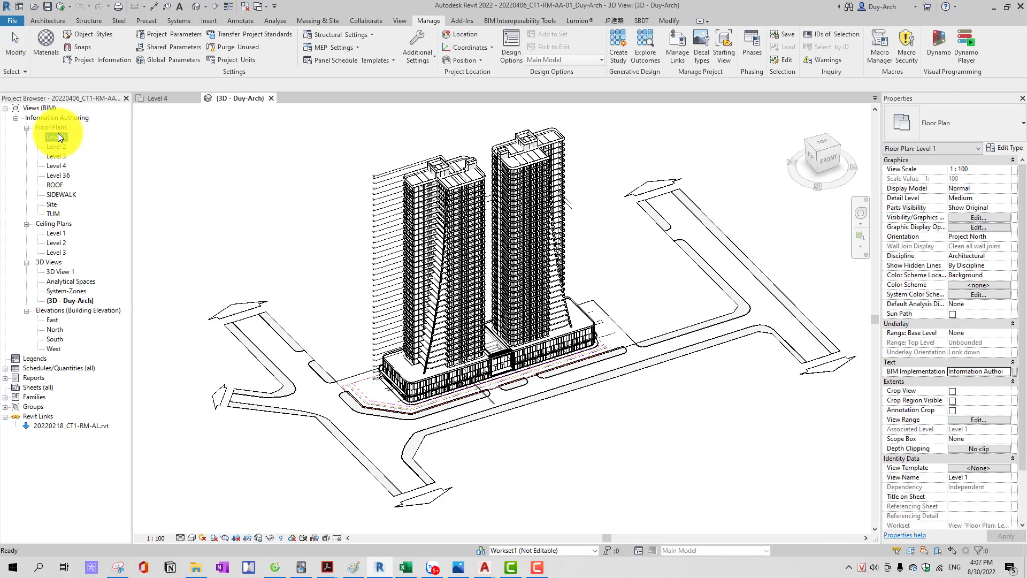
mouse_move(356, 245)
middle_mouse_down()
mouse_move(368, 233)
mouse_move(349, 246)
middle_mouse_up()
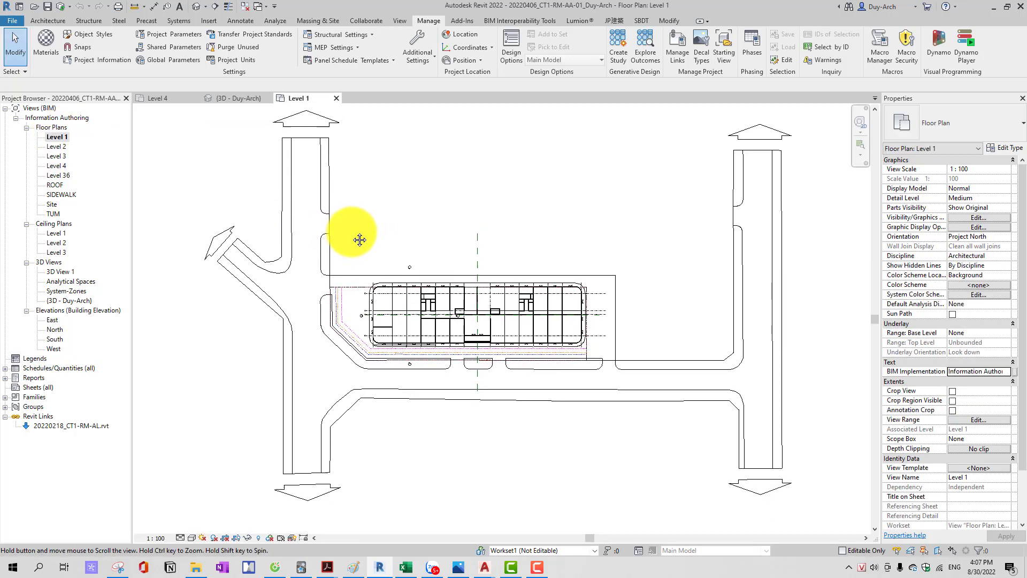
left_click(56, 137)
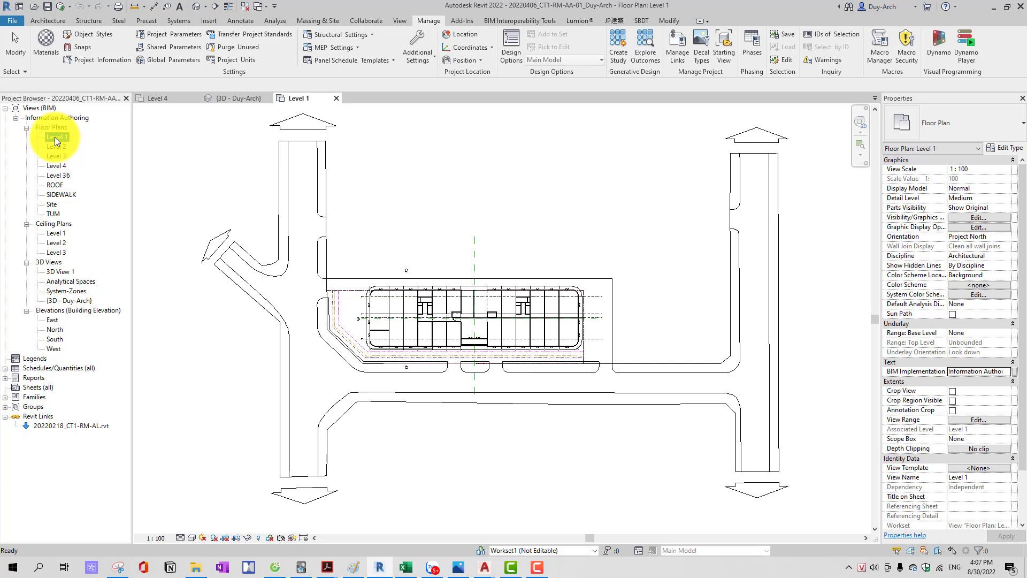
right_click(56, 137)
mouse_move(94, 237)
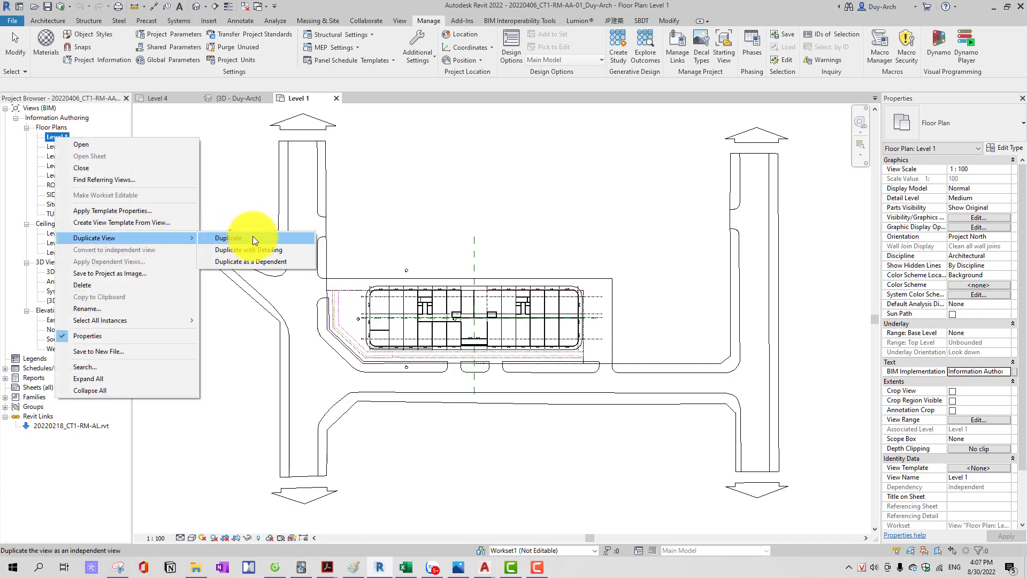
left_click(253, 239)
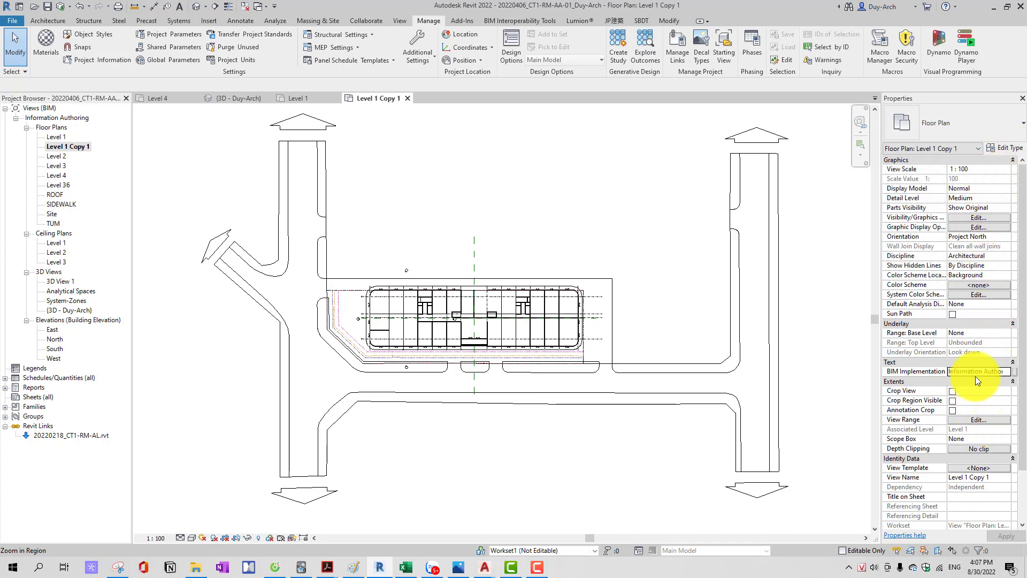
mouse_move(978, 371)
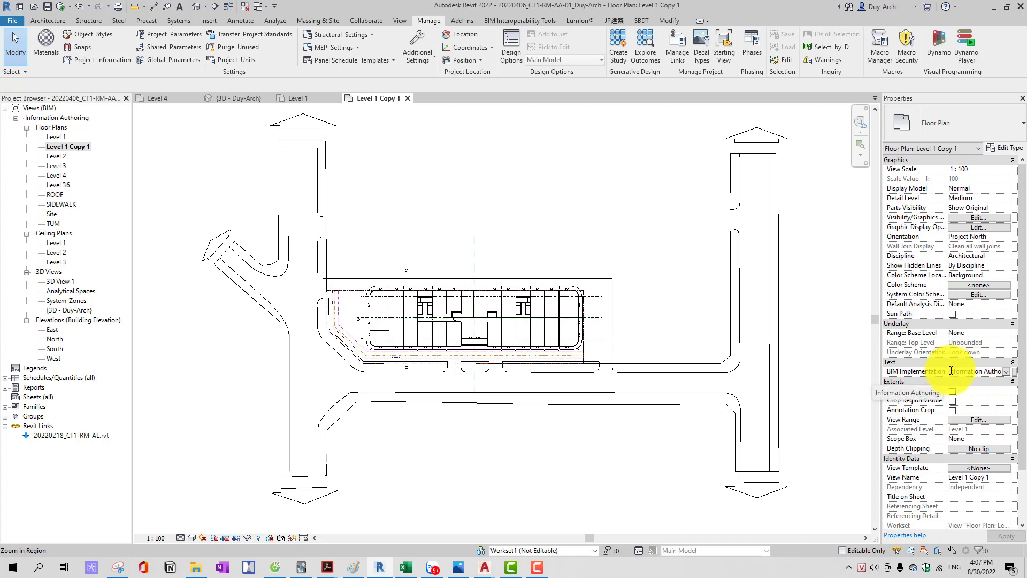
Step: Change the copy's BIM Implementation to Information Delivery
left_click(956, 371)
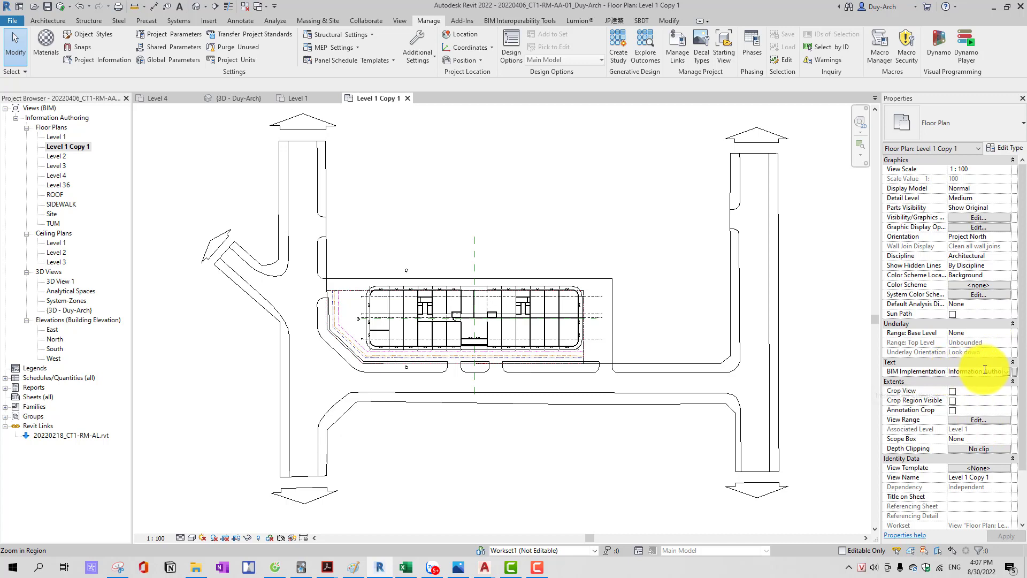
double_click(995, 371)
type("De")
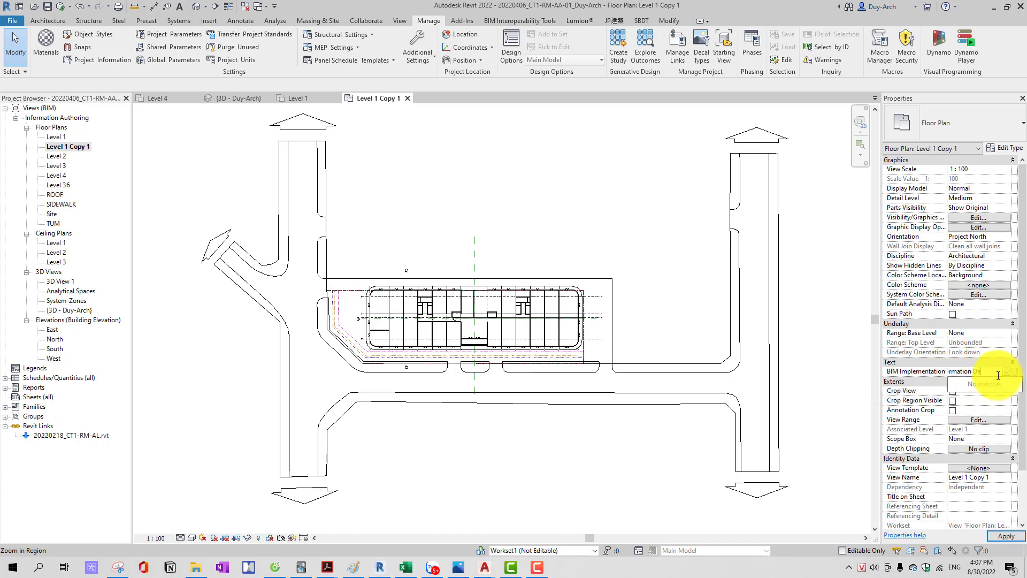
type("livery")
key("Return")
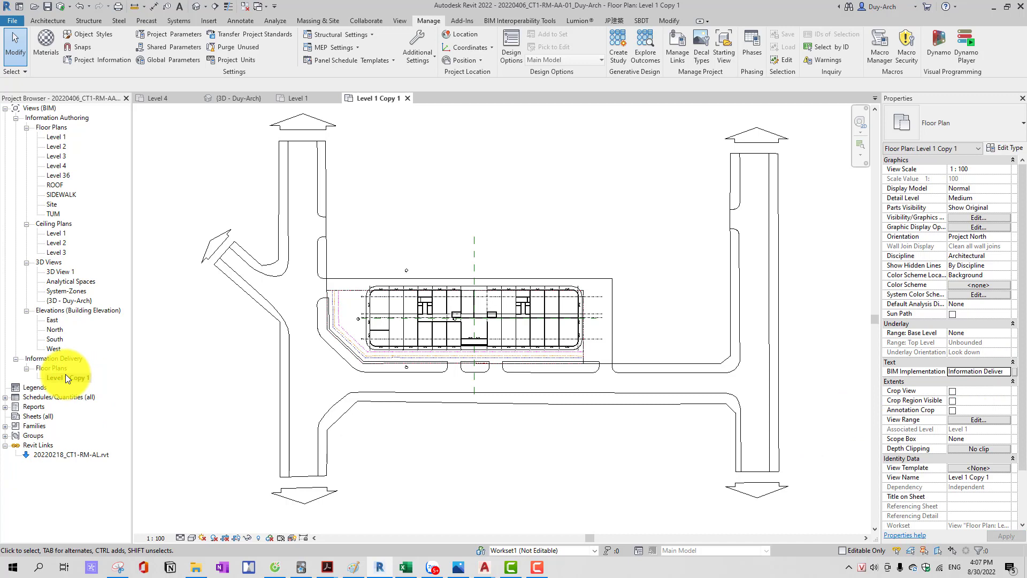
Step: Rename Level 1 Copy 1 to 1st General Floor Plan
left_click(64, 377)
type("1st G")
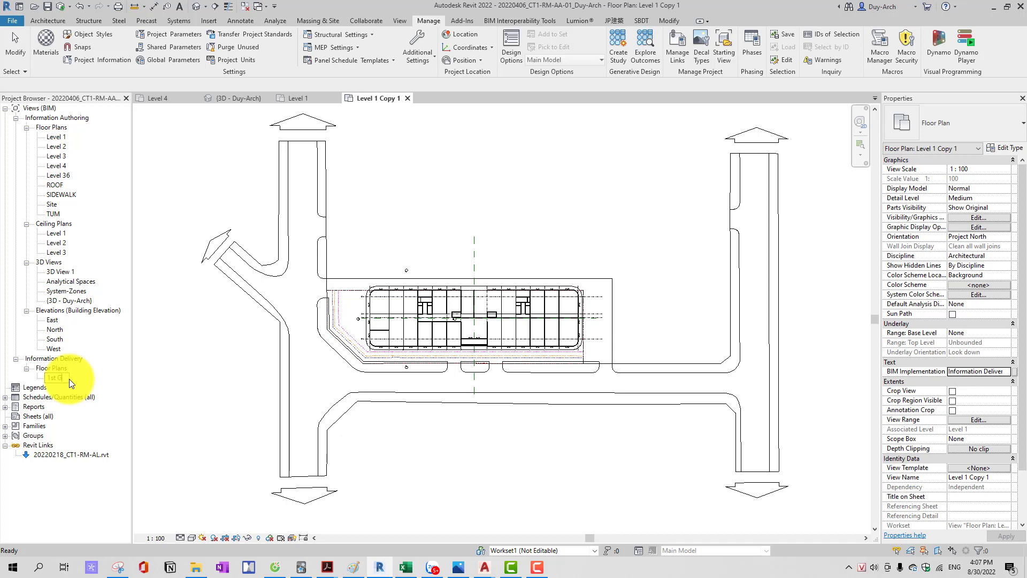
type("enera")
type("l Floor Plan")
key("Return")
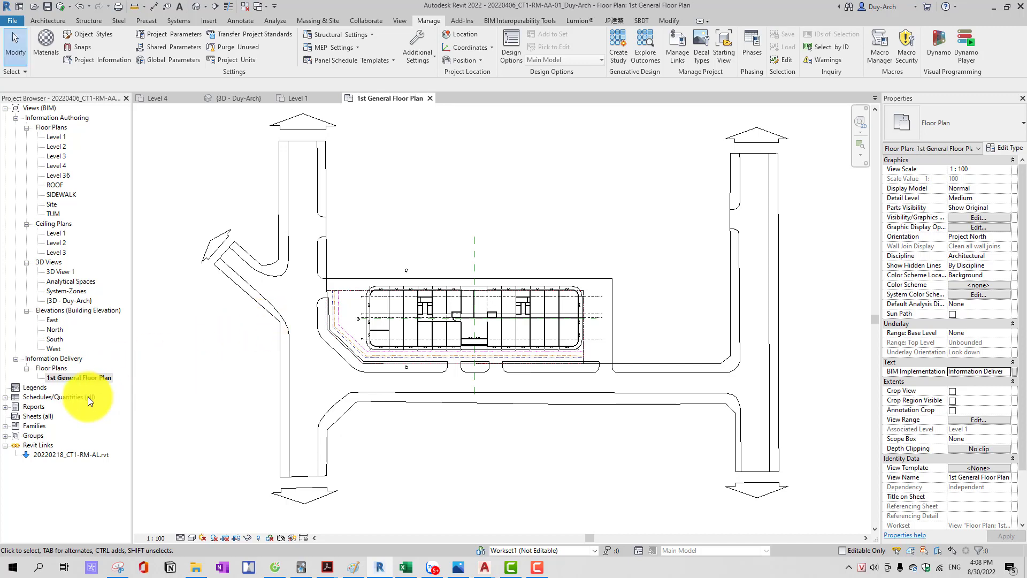
left_click(75, 381)
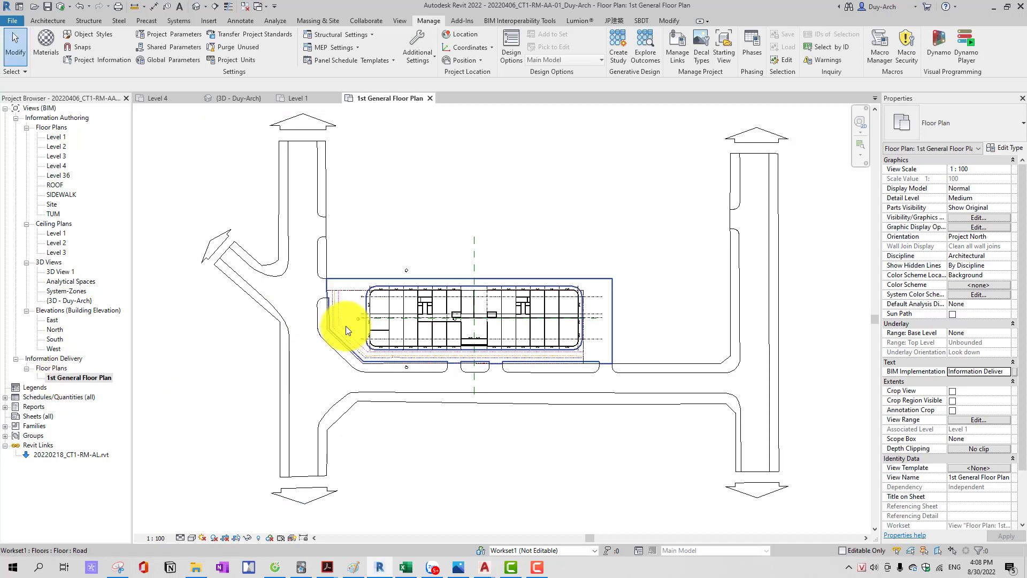
Step: Collapse the entire Project Browser view tree
middle_click_drag(349, 366, 375, 350)
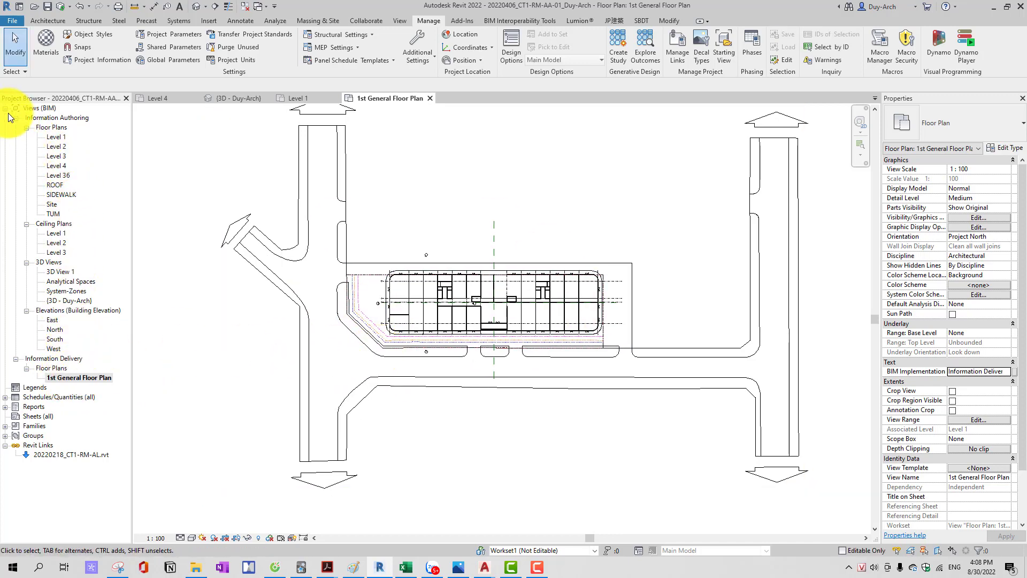
left_click(50, 131)
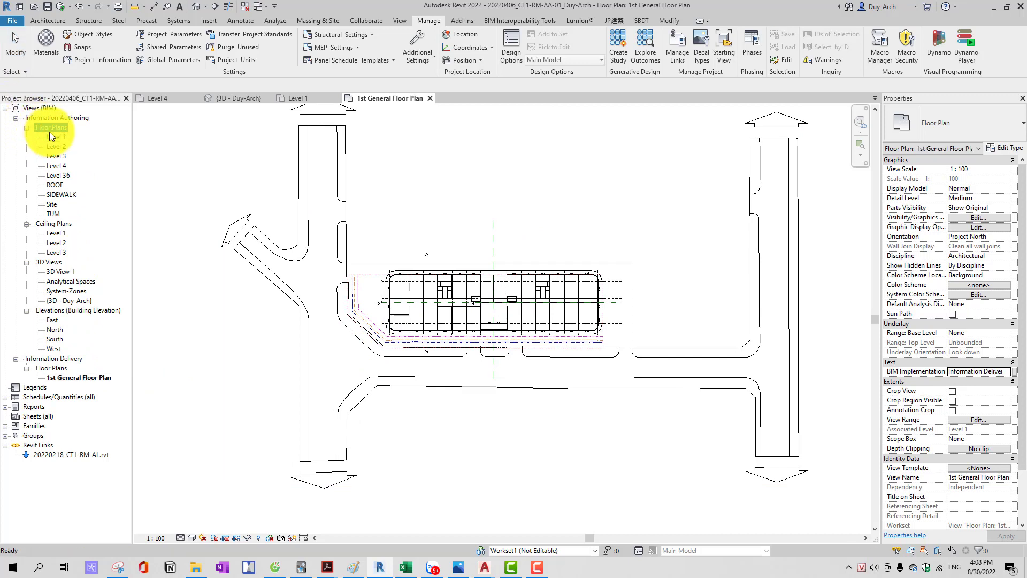
right_click(49, 131)
left_click(96, 169)
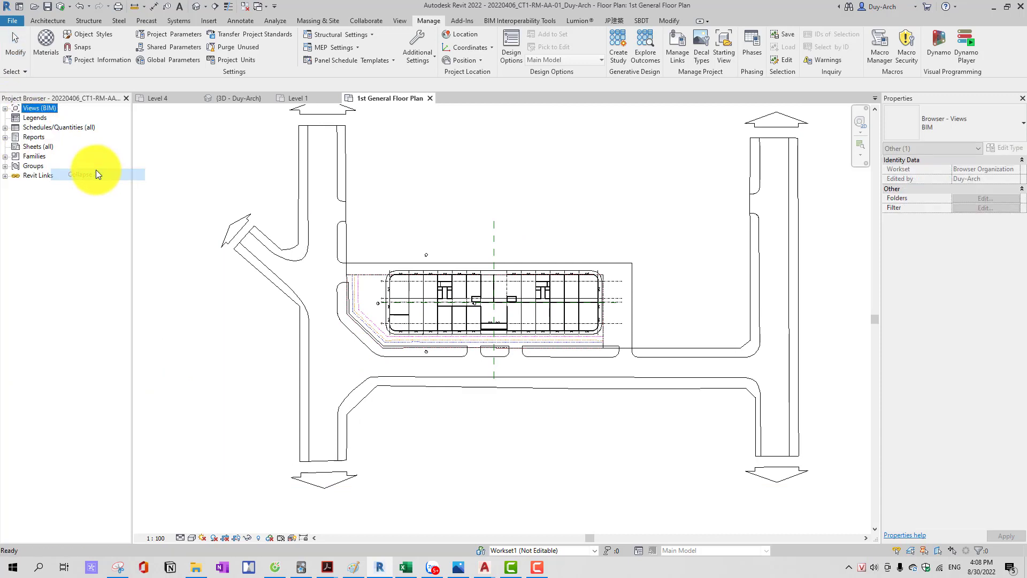
Step: Expand Views (BIM) and review the Information Authoring and Information Delivery folders
left_click(6, 109)
left_click(60, 117)
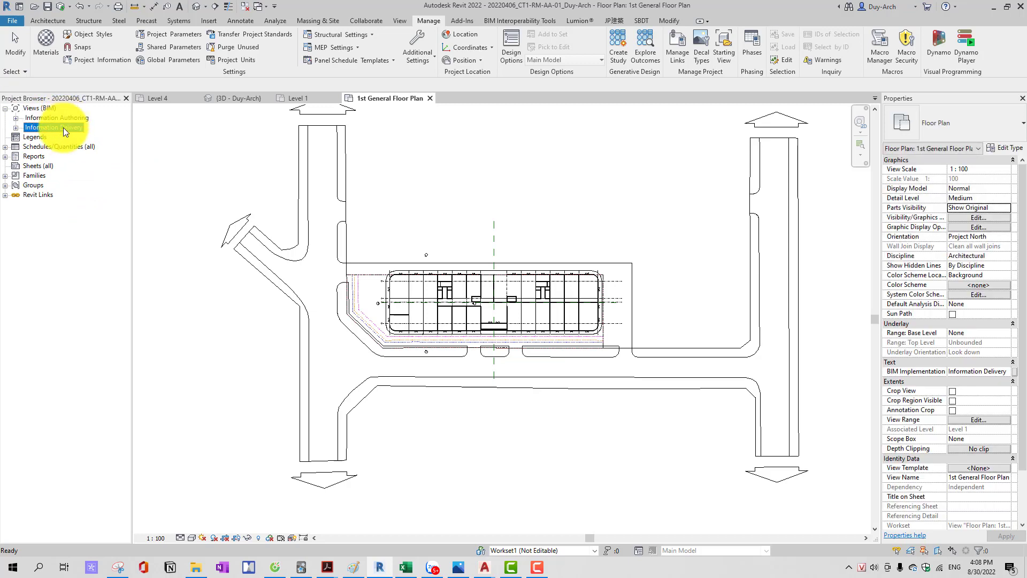
left_click(64, 117)
left_click(68, 126)
left_click(72, 120)
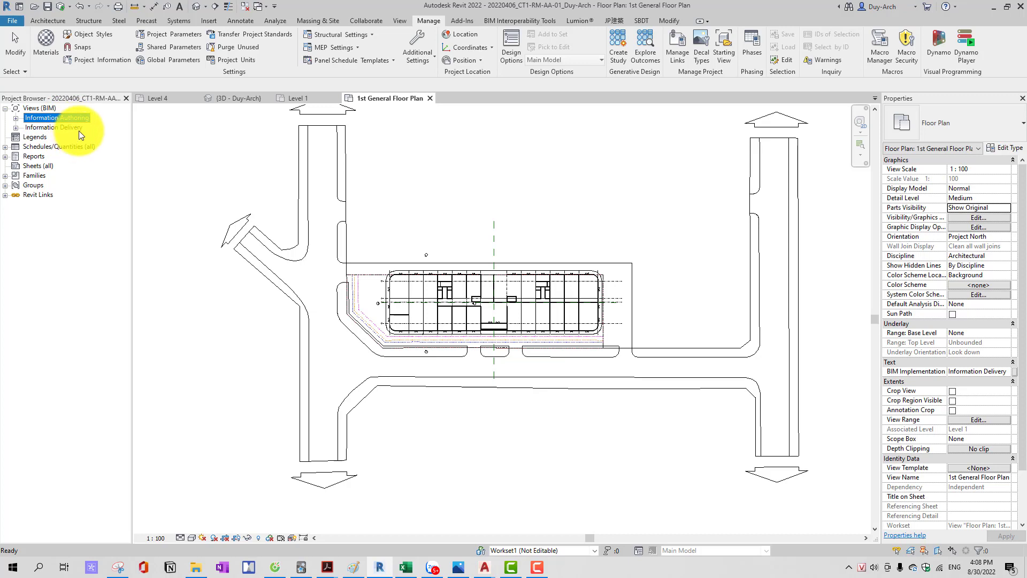
left_click(78, 128)
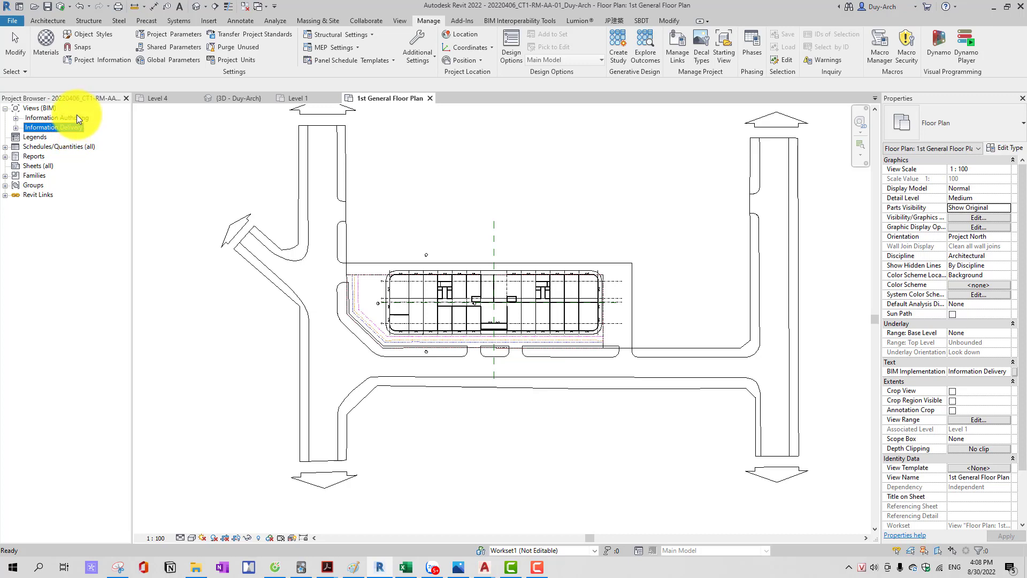
left_click(76, 118)
left_click(70, 127)
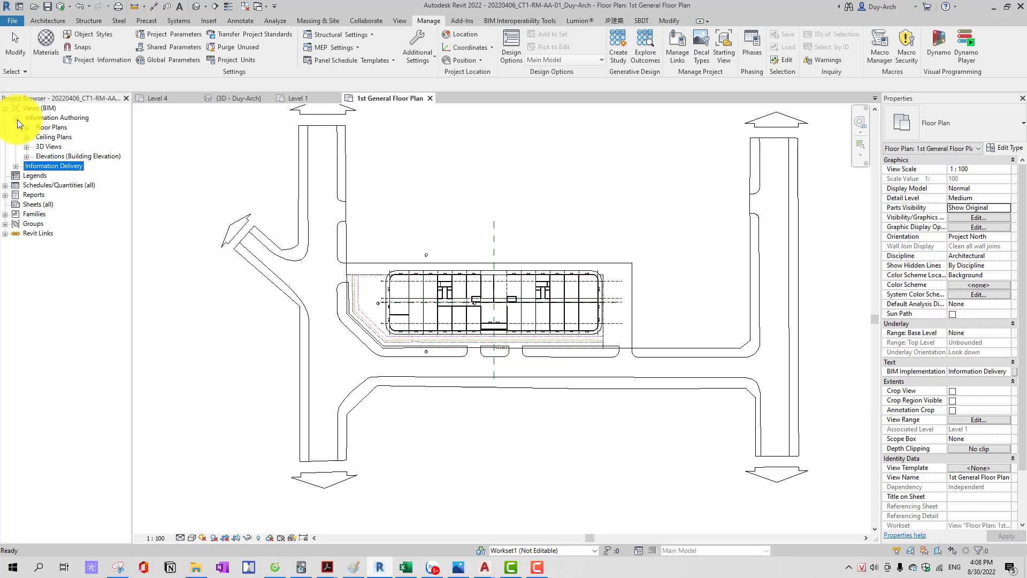
Step: Expand Information Delivery, Ceiling Plans and the four building elevations
left_click(18, 166)
left_click(26, 137)
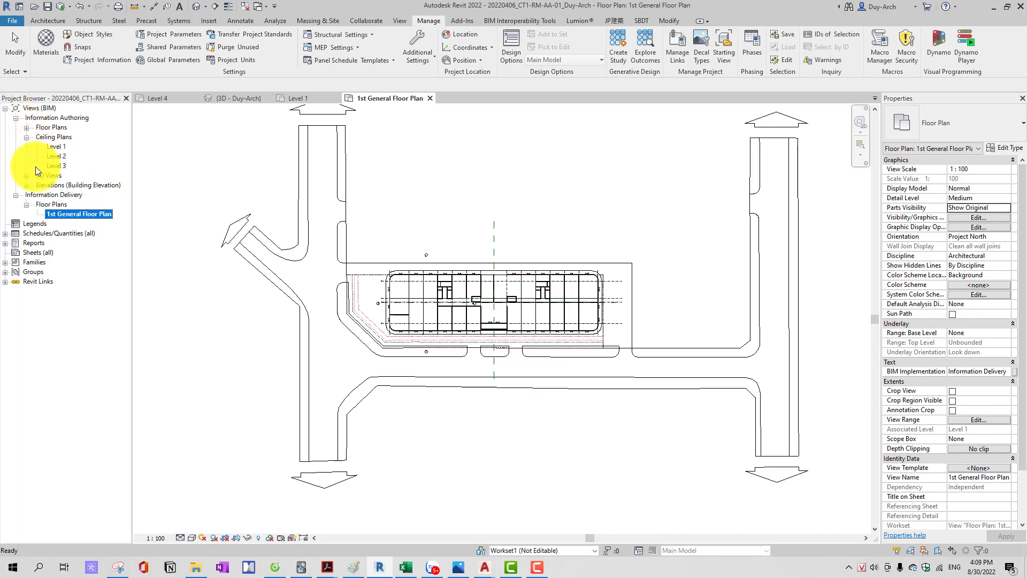
left_click(26, 185)
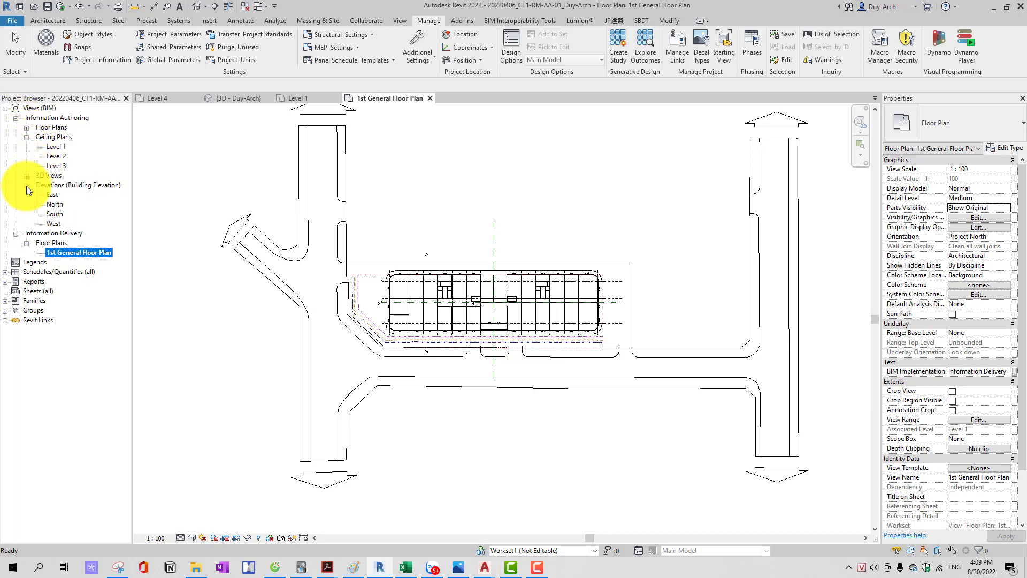
Step: Duplicate the North elevation and set its BIM Implementation to Information Delivery
right_click(56, 202)
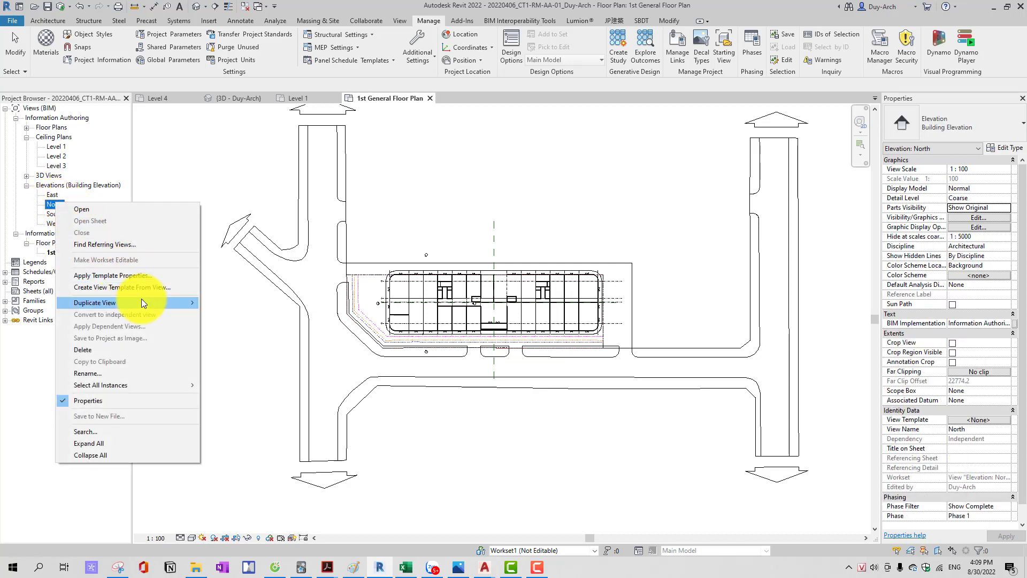
left_click(228, 302)
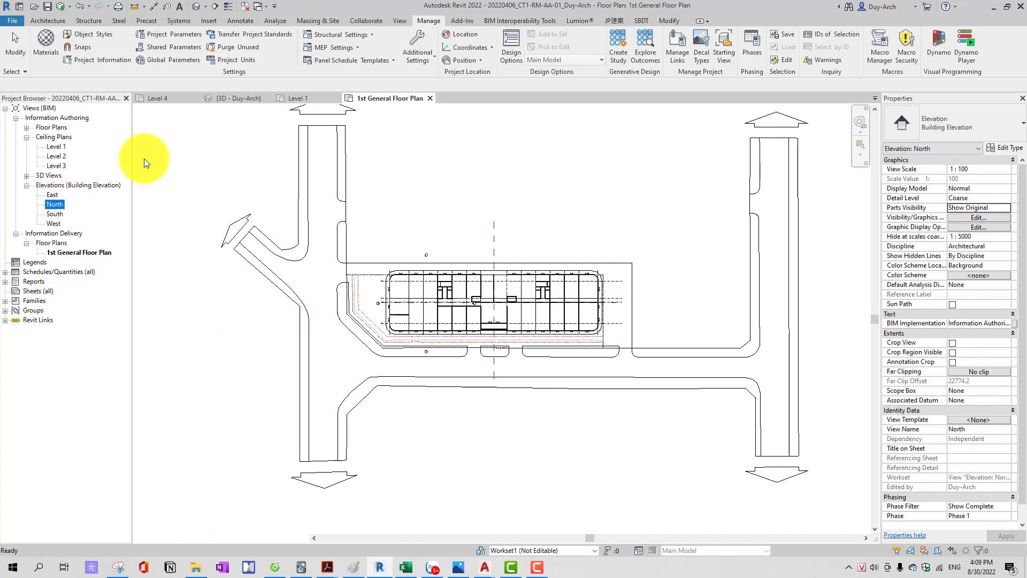
left_click(1006, 324)
left_click(995, 339)
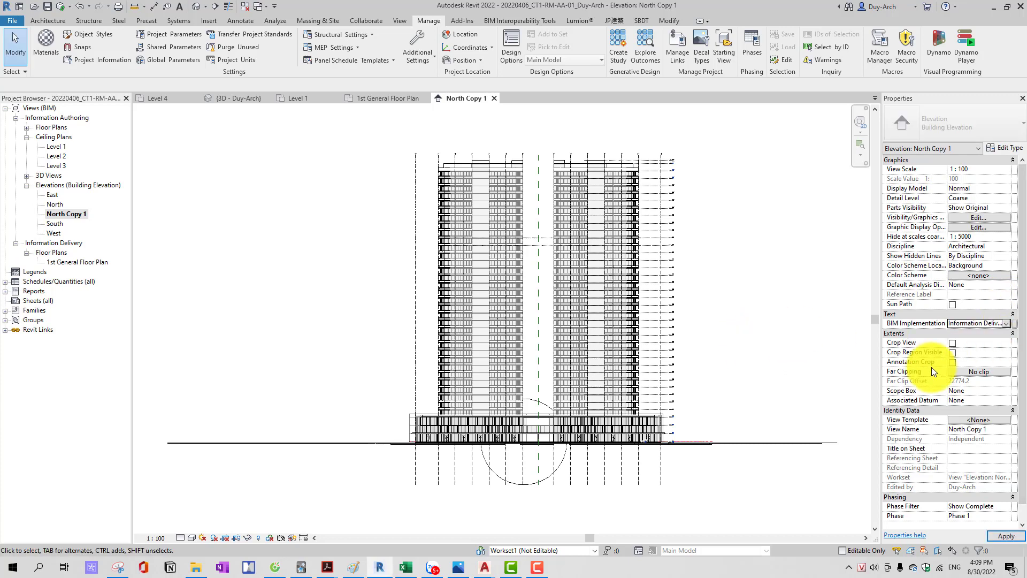
left_click(5, 251)
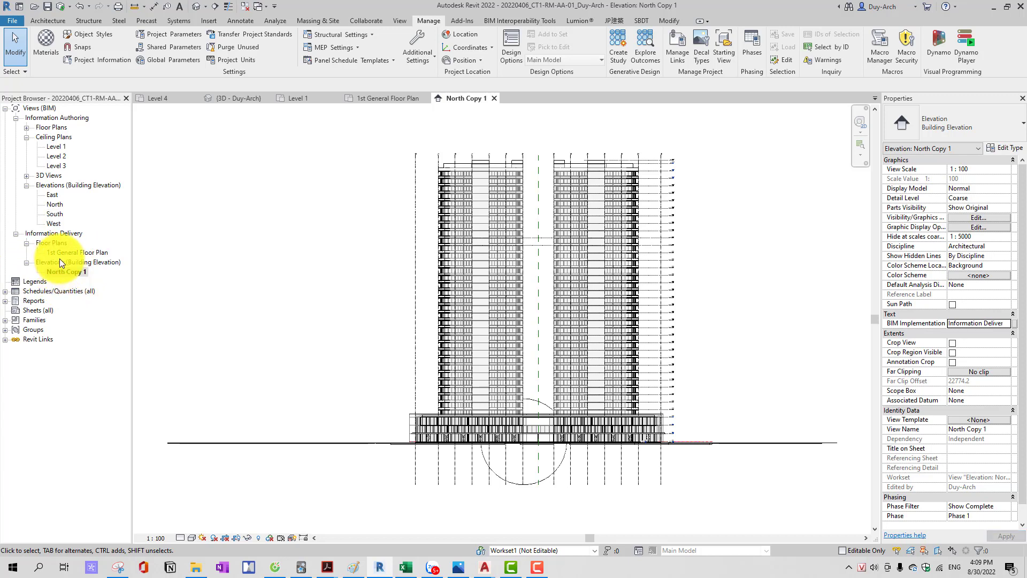
Step: Rename the copy North Copy 1 to Elevation A-B
left_click(65, 272)
type("Elevation A-B")
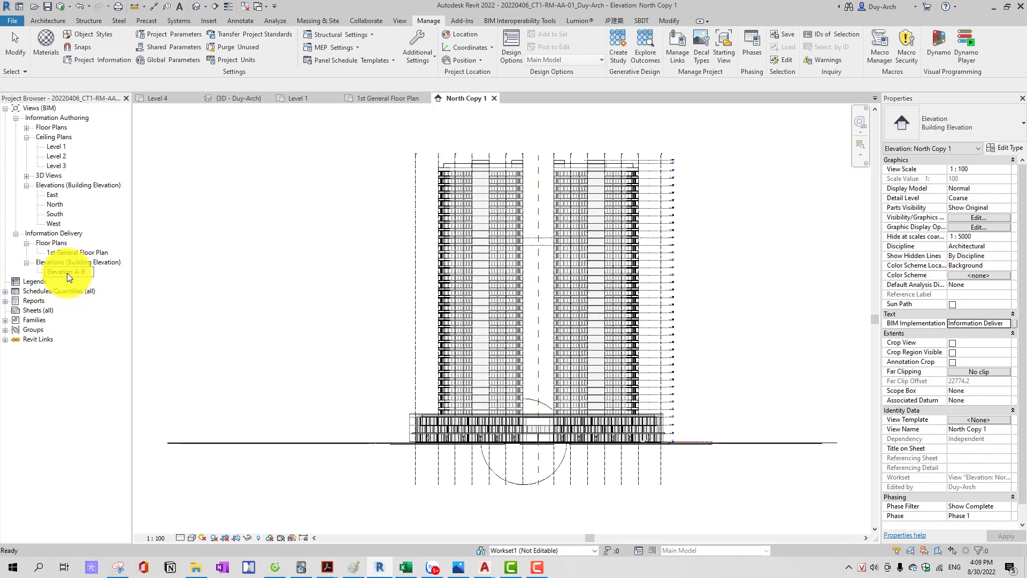
key("Return")
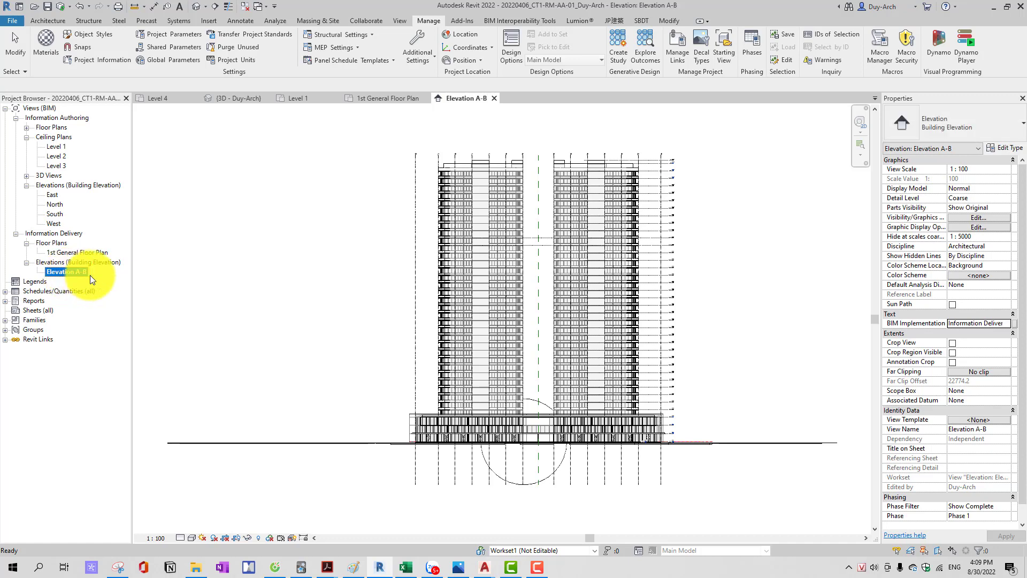
scroll(265, 300, "up", 2)
scroll(265, 294, "down", 1)
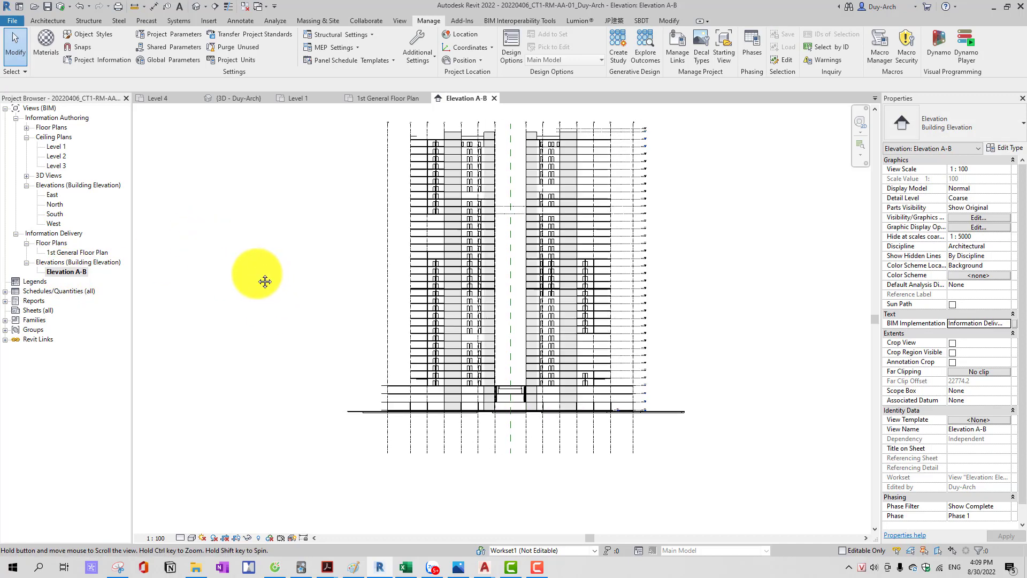
scroll(257, 280, "down", 1)
scroll(261, 289, "down", 2)
scroll(260, 290, "up", 2)
scroll(214, 288, "down", 2)
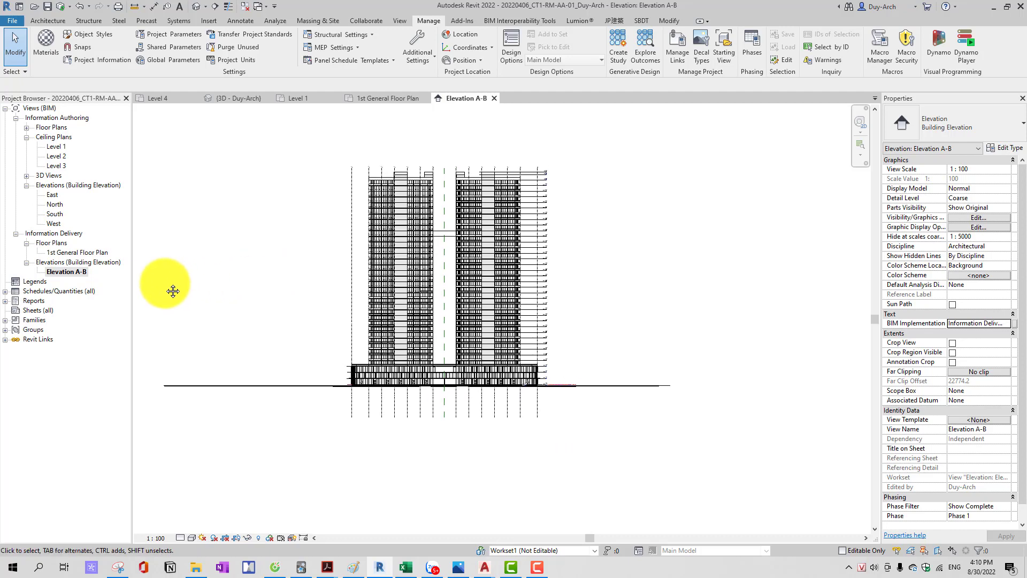
Step: Check the Information Delivery views, then inspect the Level 1 ceiling plan properties
left_click(92, 253)
left_click(81, 262)
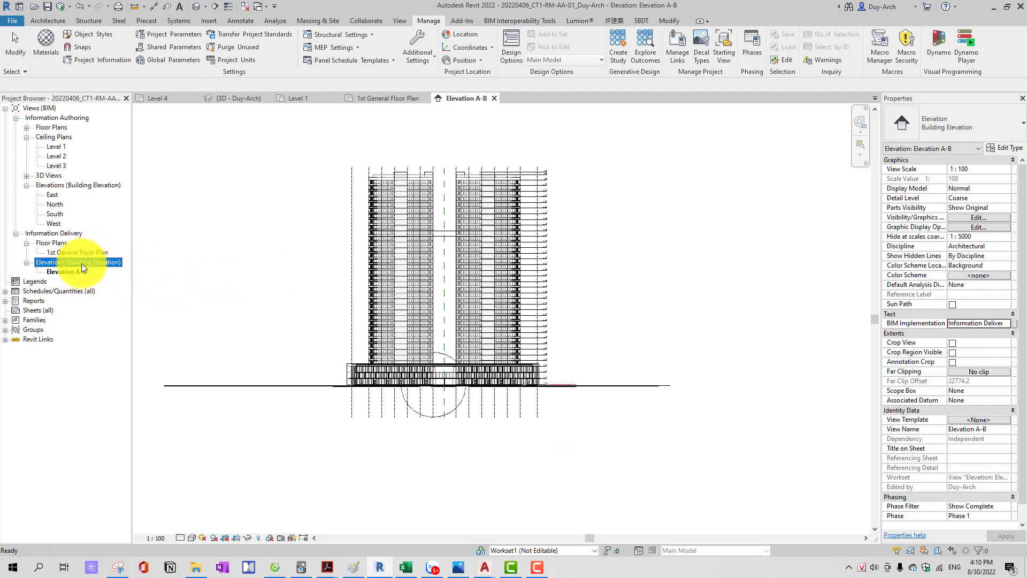
scroll(351, 249, "up", 2)
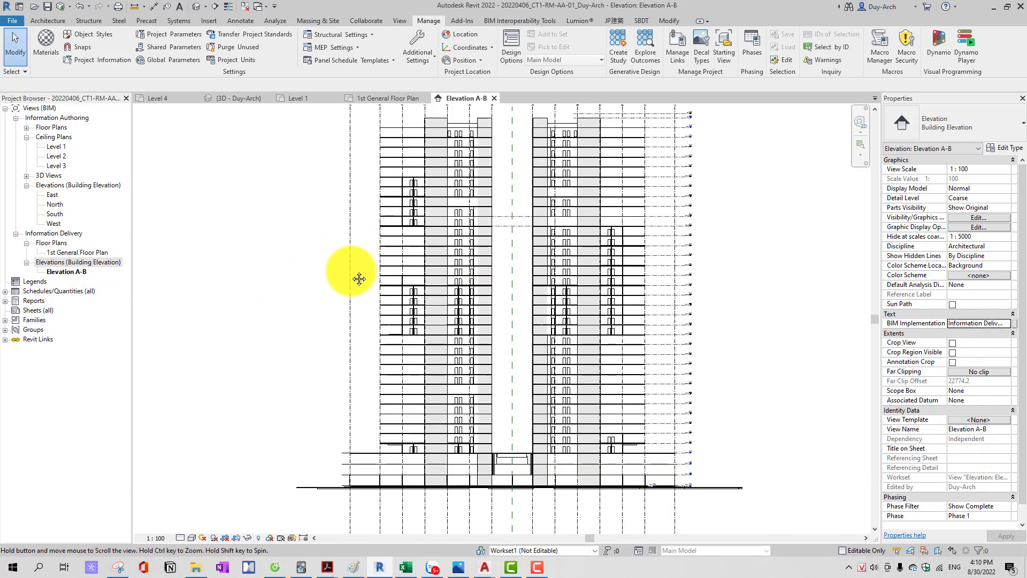
scroll(397, 315, "up", 1)
scroll(190, 252, "down", 1)
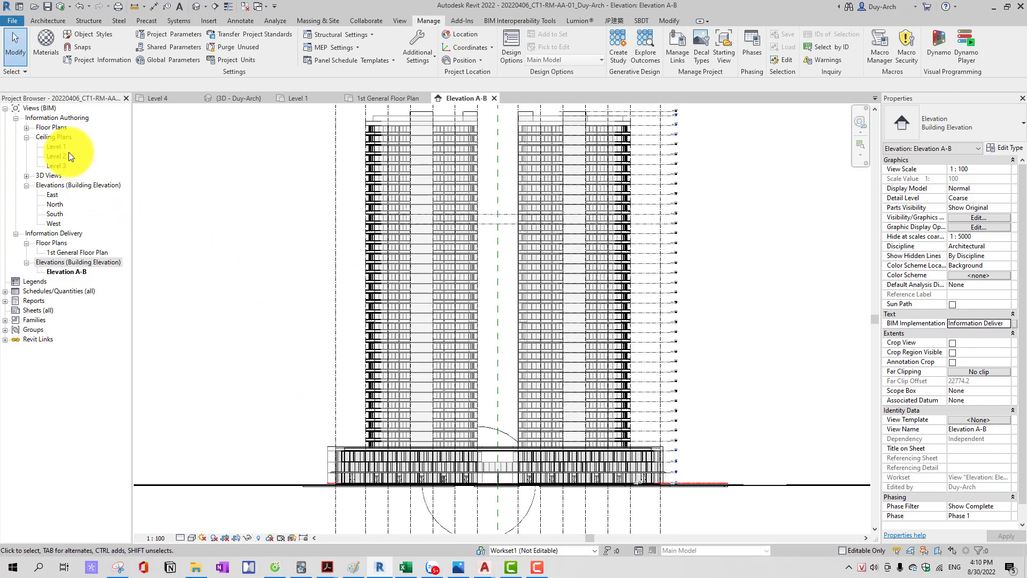
left_click(53, 147)
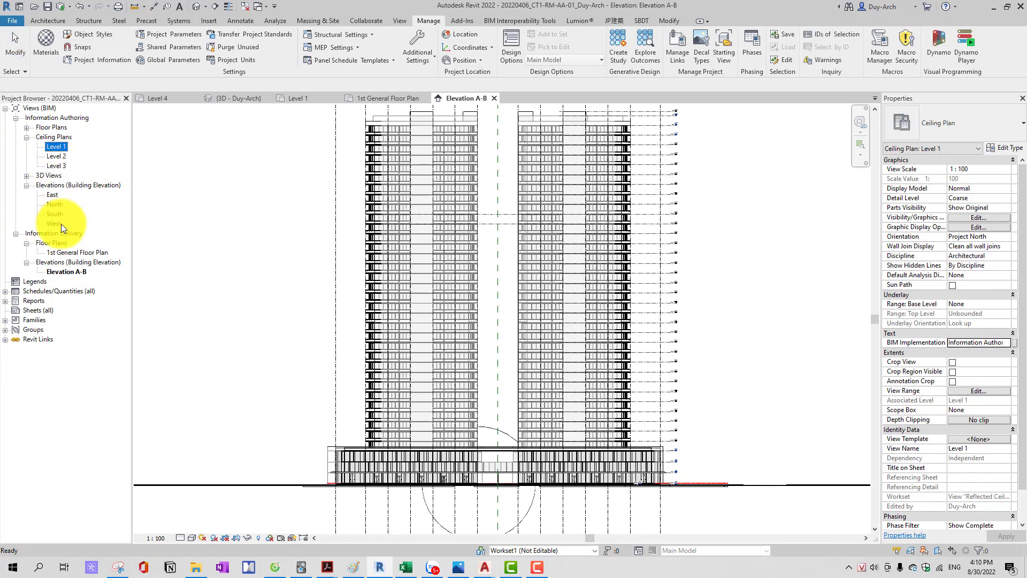
left_click(15, 116)
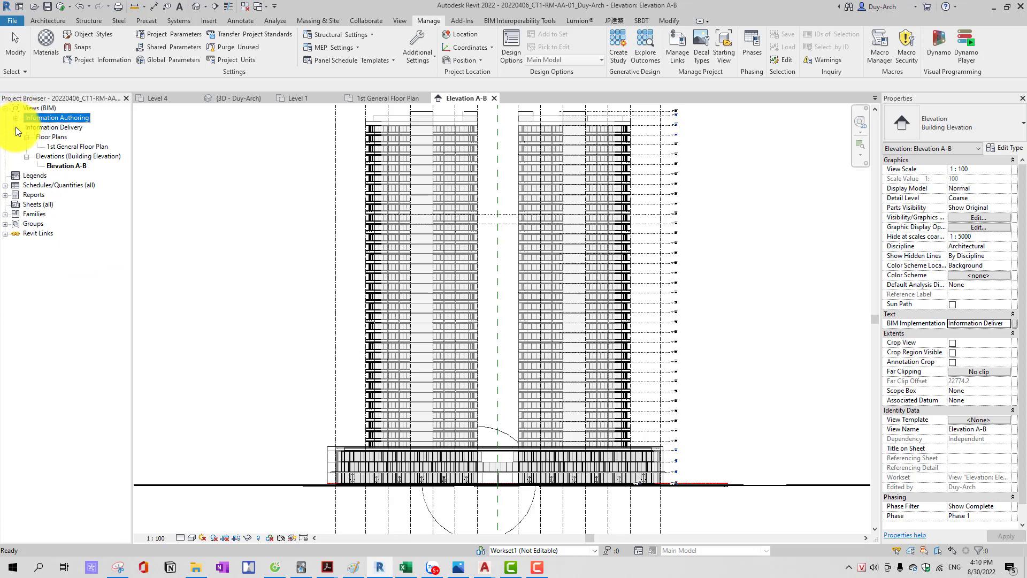
left_click(15, 127)
left_click(15, 127)
left_click(58, 126)
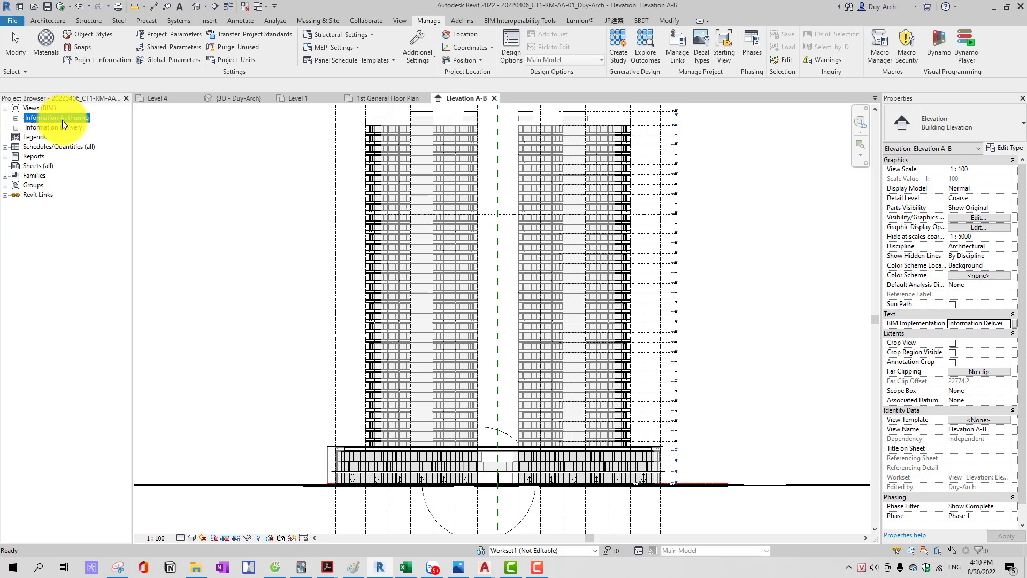
left_click(191, 171)
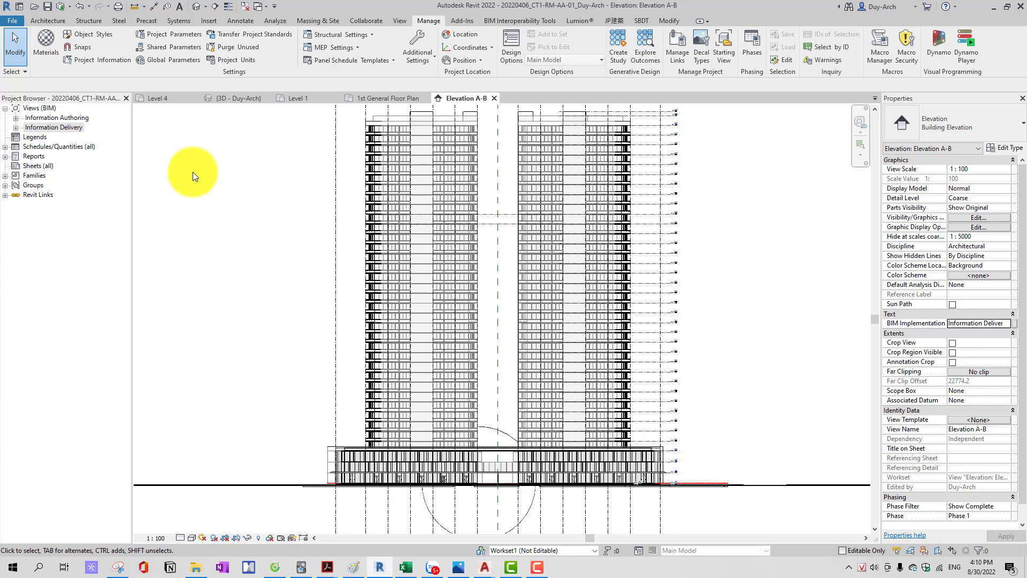
middle_click_drag(233, 178, 241, 196)
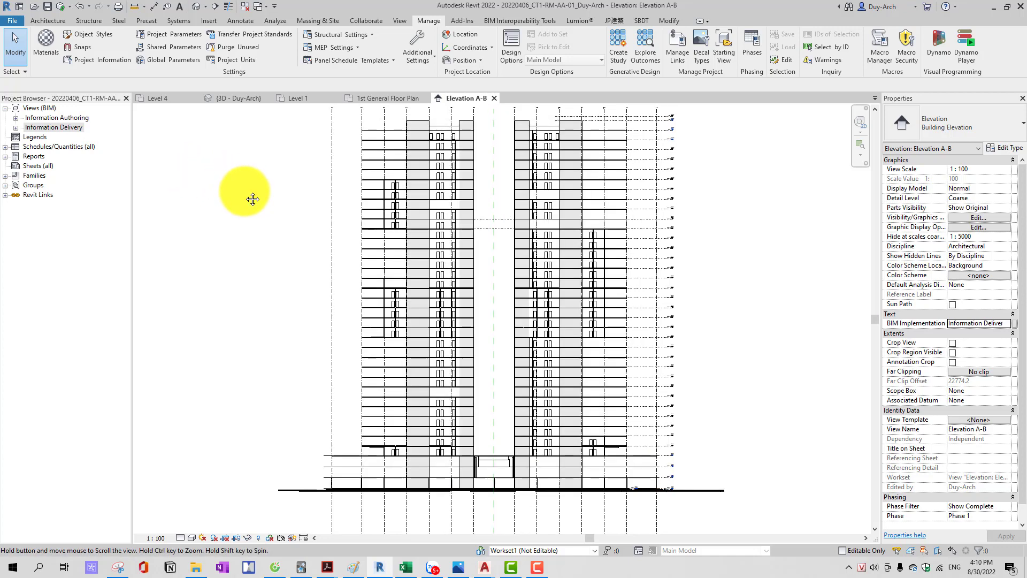
left_click(16, 127)
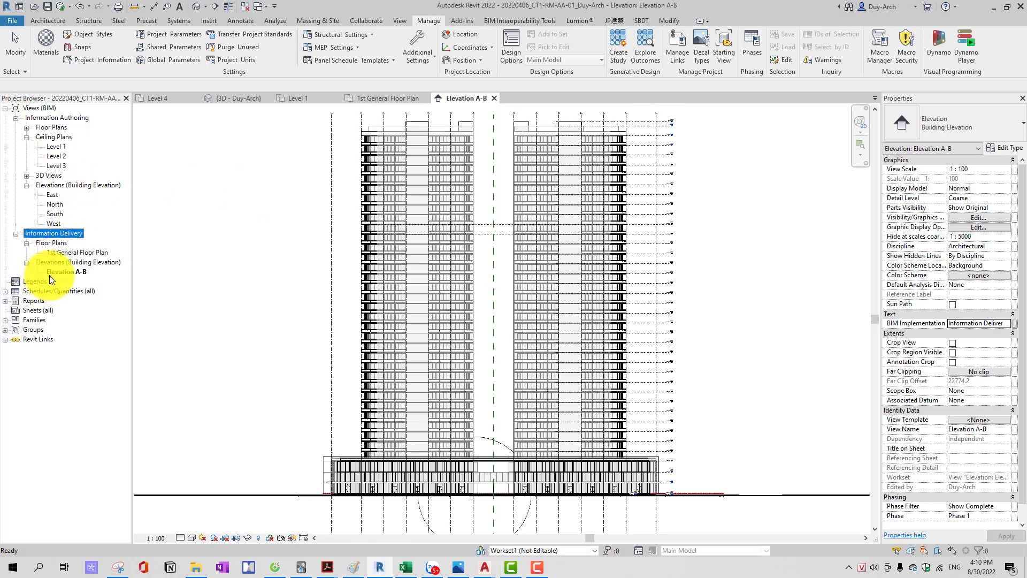
left_click(68, 273)
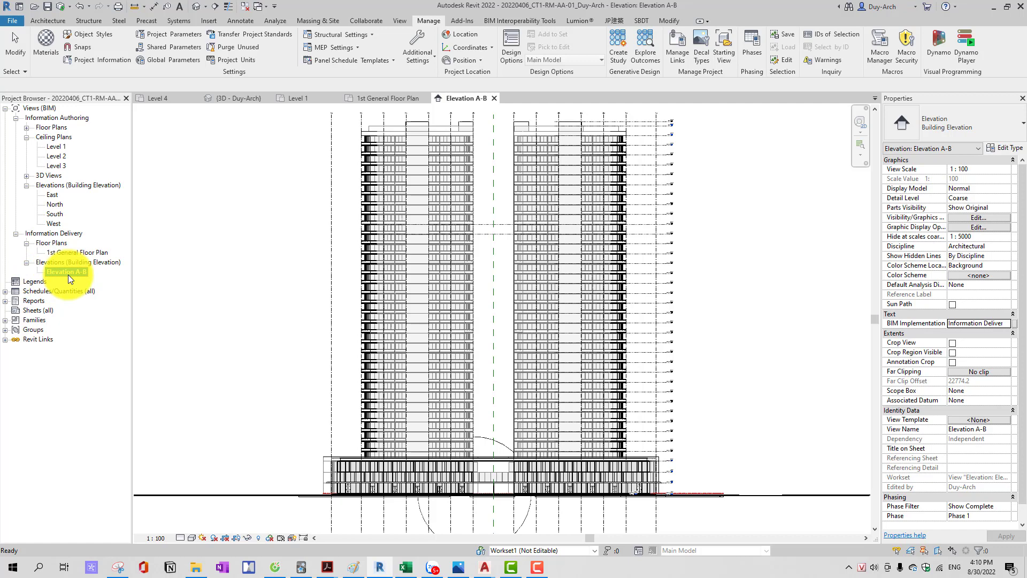
left_click(69, 116)
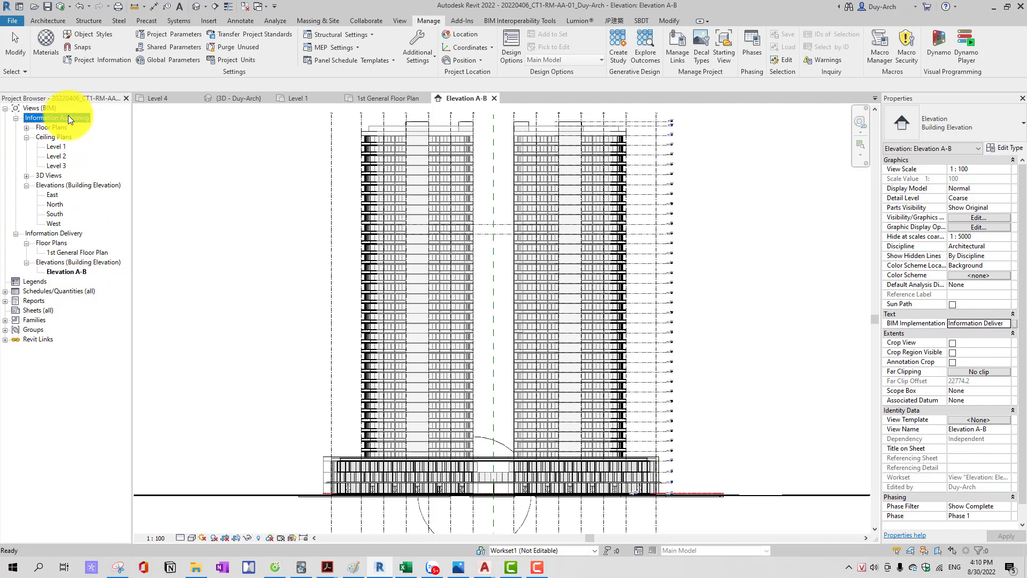
left_click(34, 311)
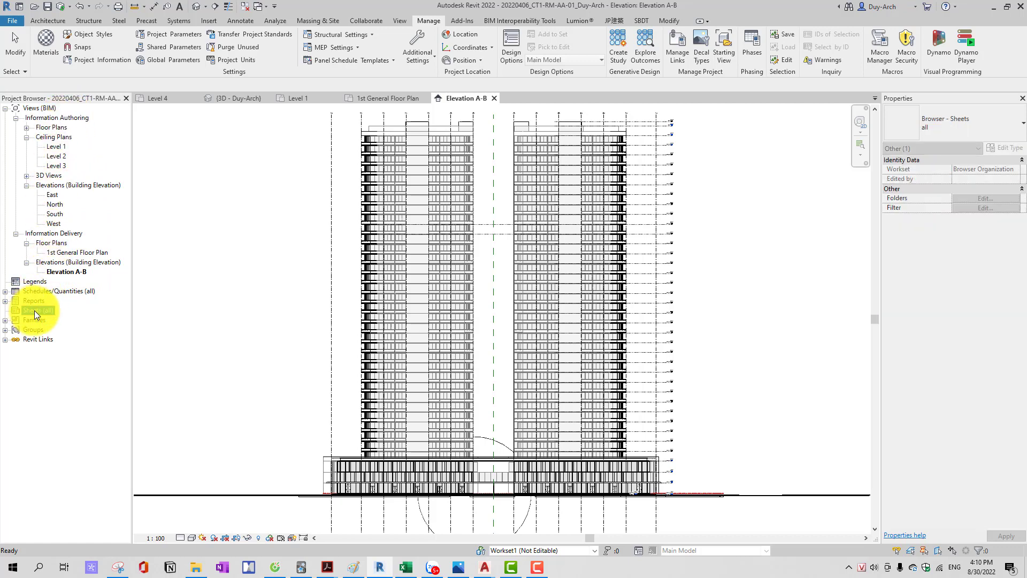
Step: Create sheet A101 with the A1 metric title block and list it under Sheets (all)
right_click(34, 311)
left_click(62, 320)
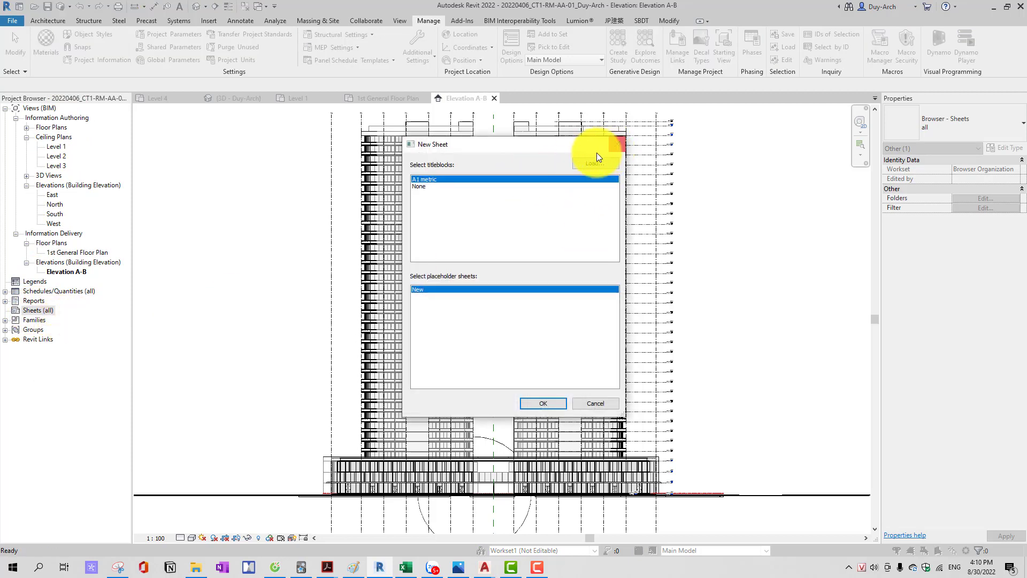
left_click(551, 403)
middle_click_drag(459, 331, 476, 307)
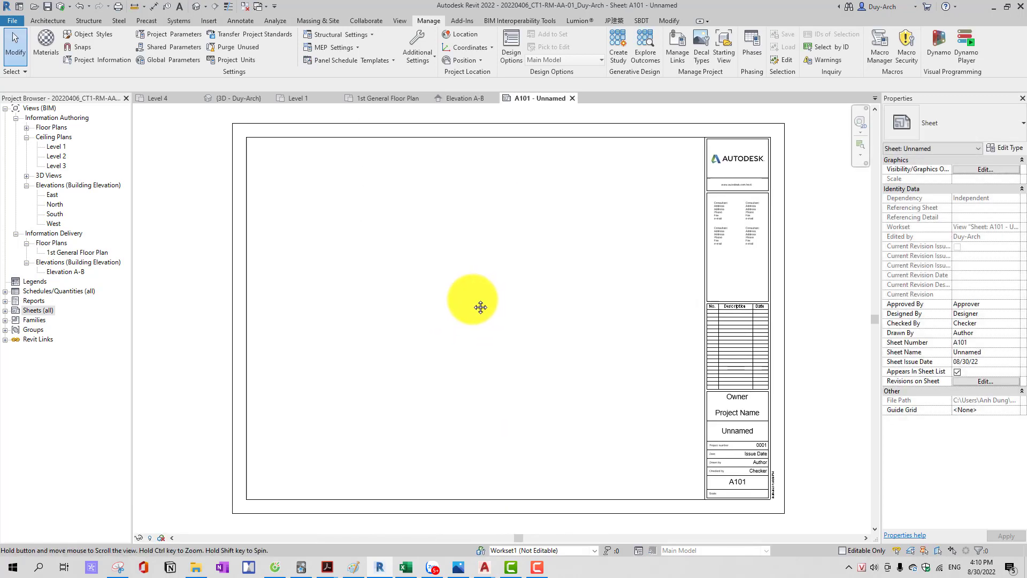
double_click(33, 310)
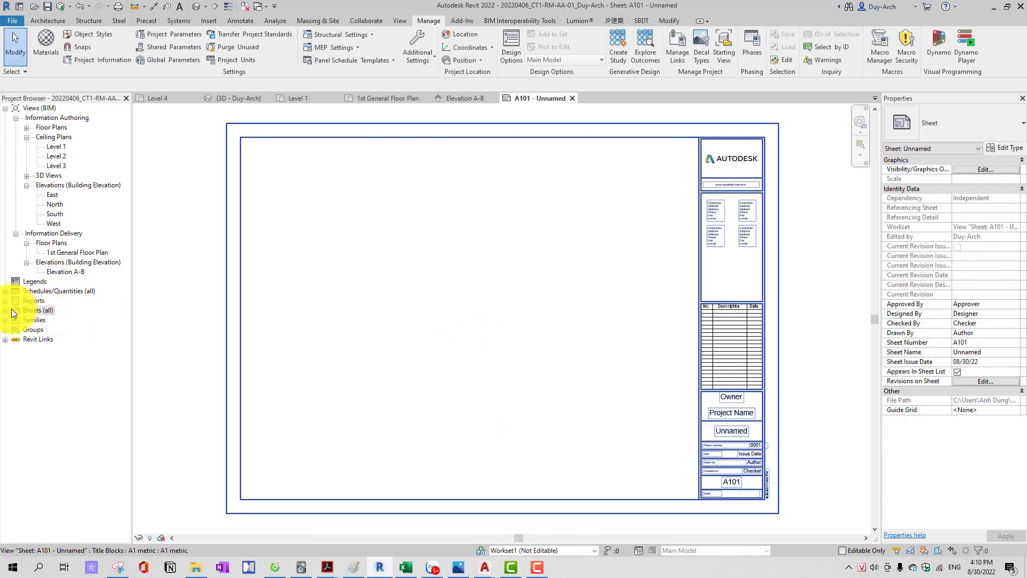
middle_click_drag(275, 292, 286, 298)
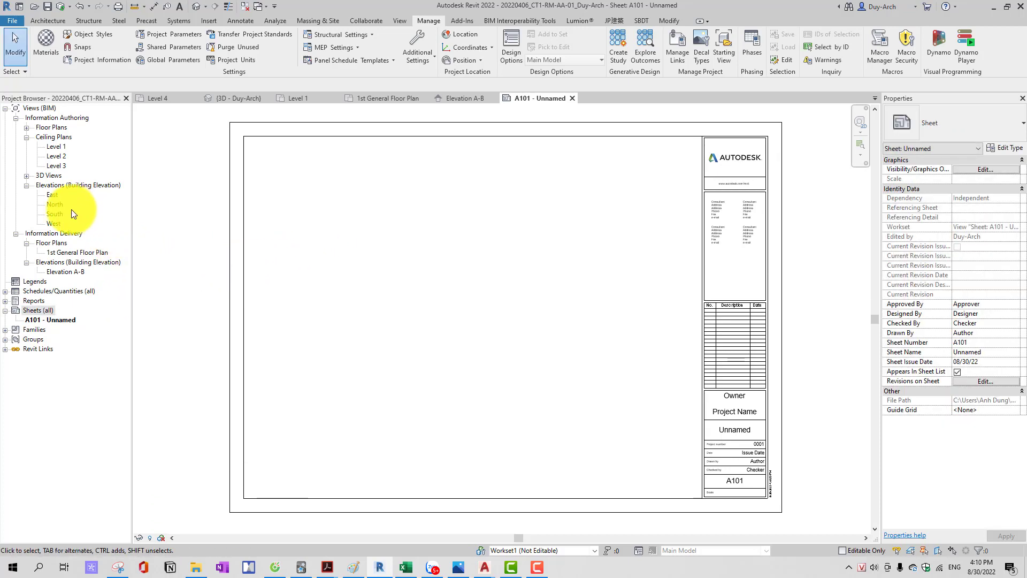
left_click(66, 253)
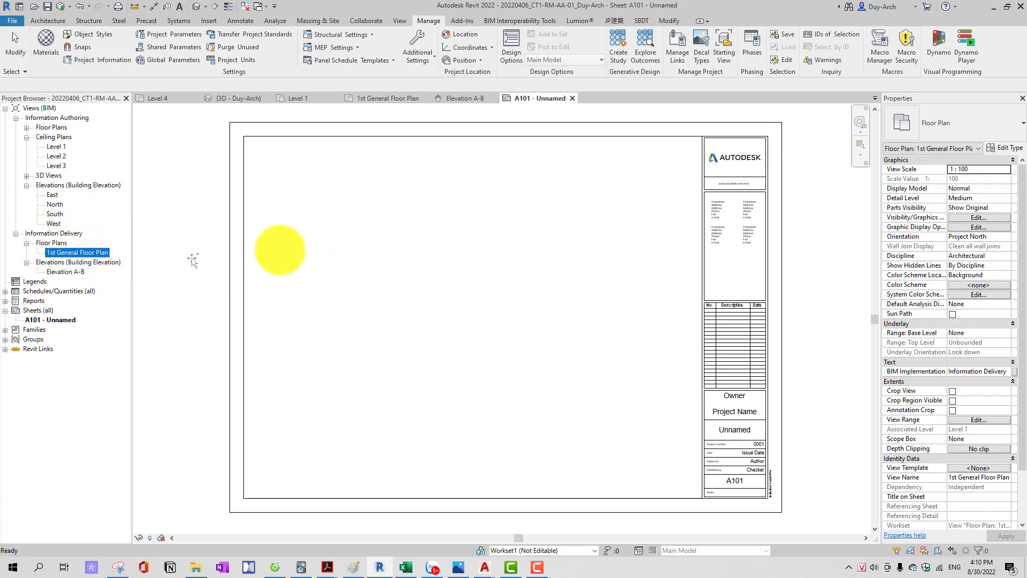
Step: Place the 1st General Floor Plan on A101 and set its view scale to 1:500
left_click(480, 302)
scroll(481, 302, "down", 2)
scroll(481, 302, "down", 1)
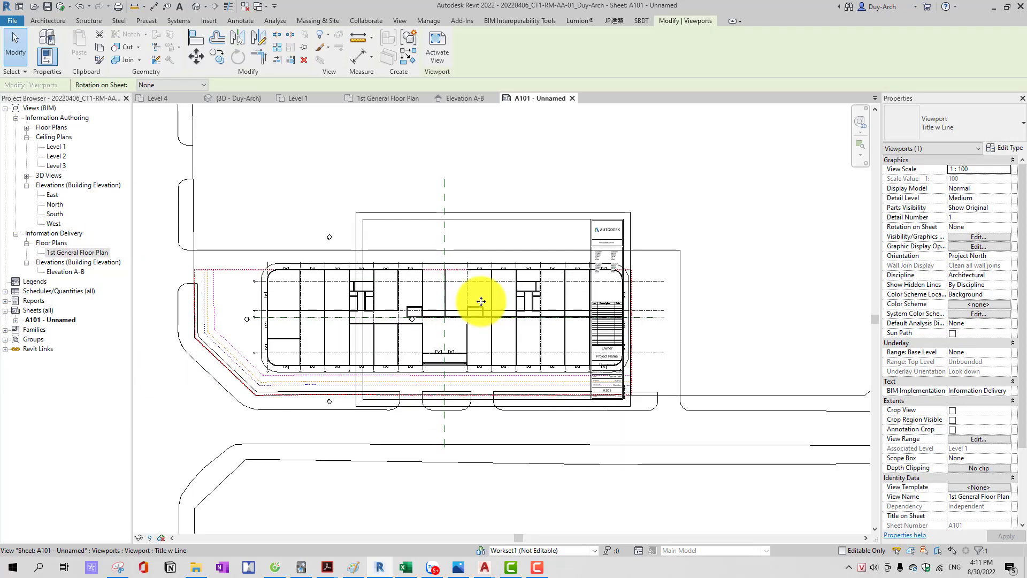
double_click(482, 302)
left_click(160, 539)
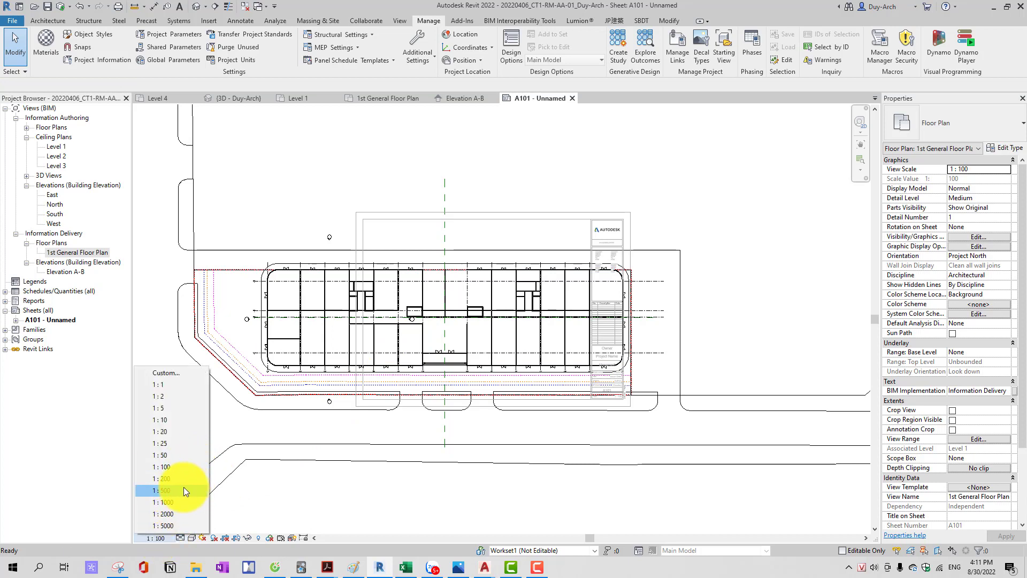
left_click(181, 477)
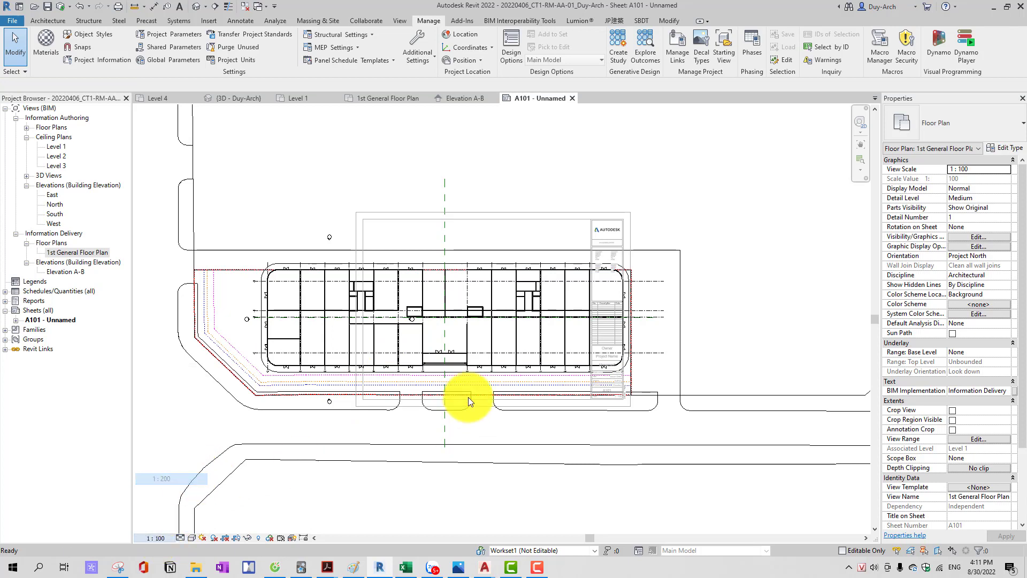
key("z")
key("f")
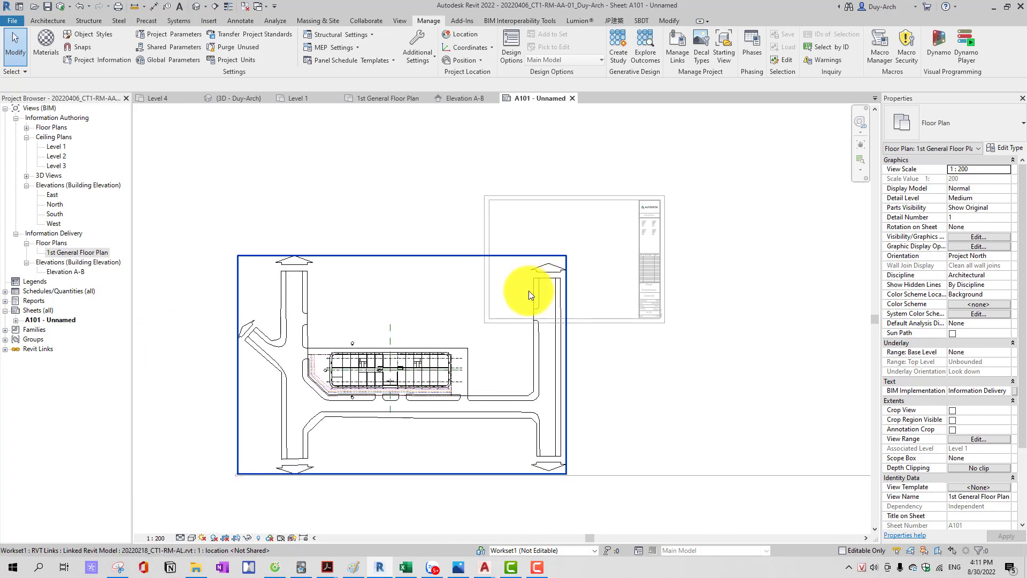
left_click(159, 538)
left_click(170, 493)
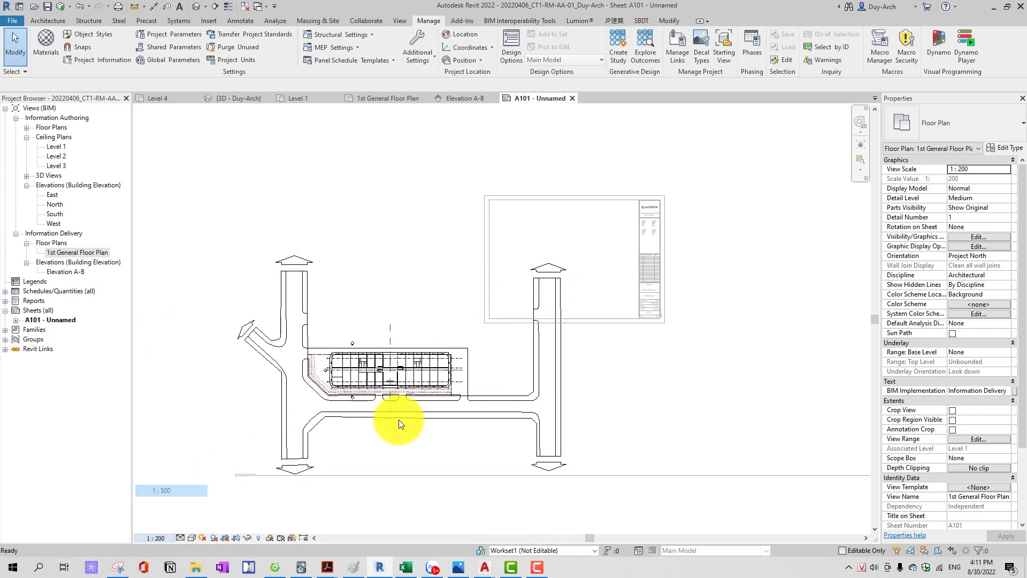
Step: Deactivate the viewport and move it inside the title block
double_click(598, 384)
left_click(313, 449)
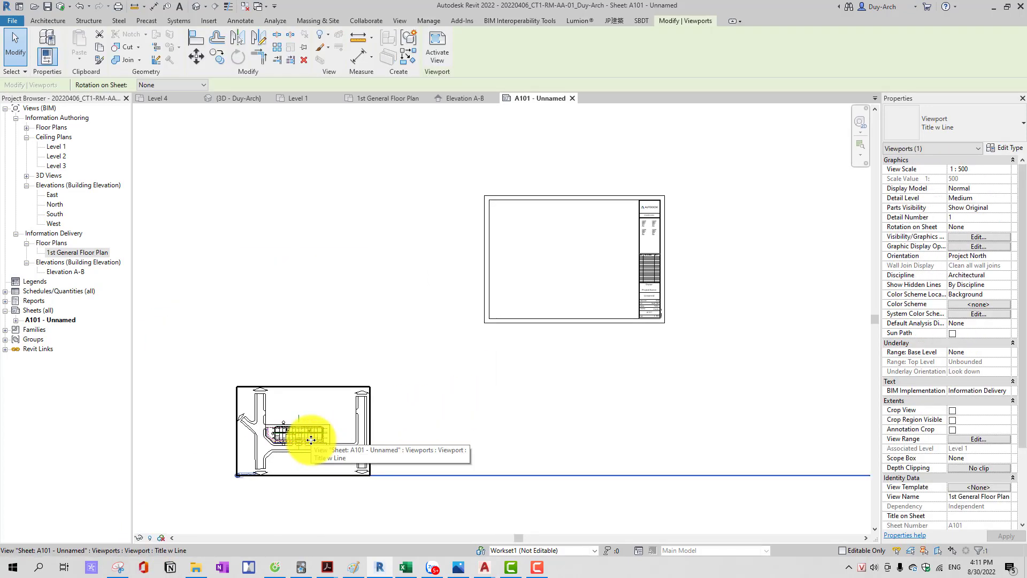
left_click_drag(313, 444, 584, 265)
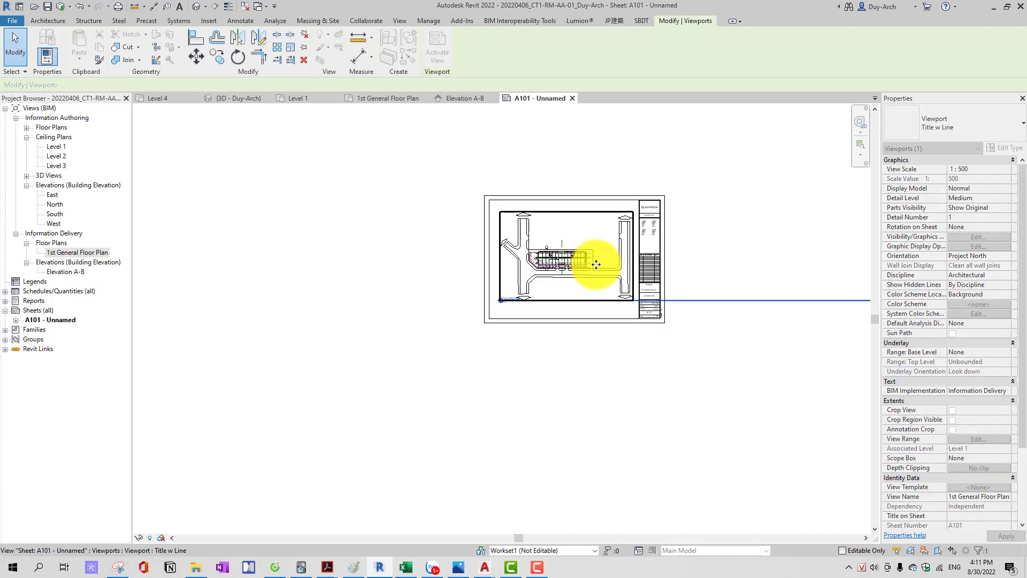
key("Escape")
Step: Try adjusting the viewport's title line, then review the floor plan and Sheets (all) properties
scroll(535, 364, "down", 2)
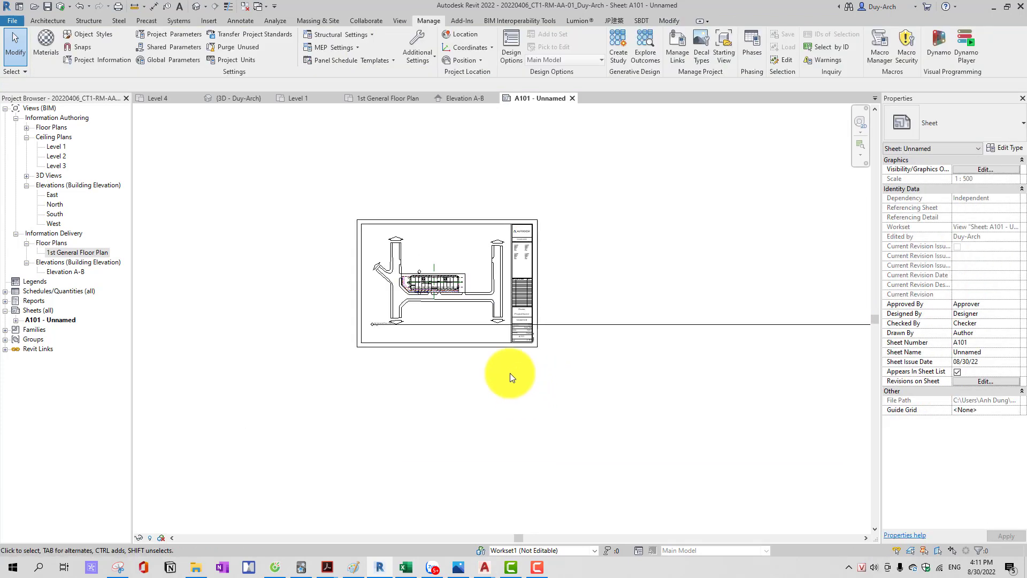
left_click(472, 279)
scroll(664, 348, "down", 1)
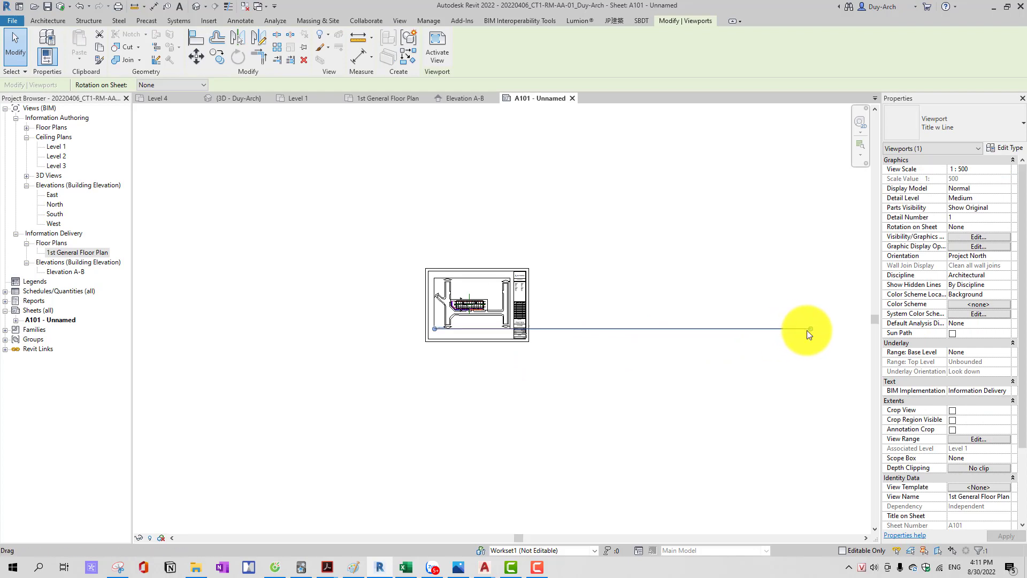
left_click_drag(807, 330, 743, 333)
key("Escape")
key("Escape")
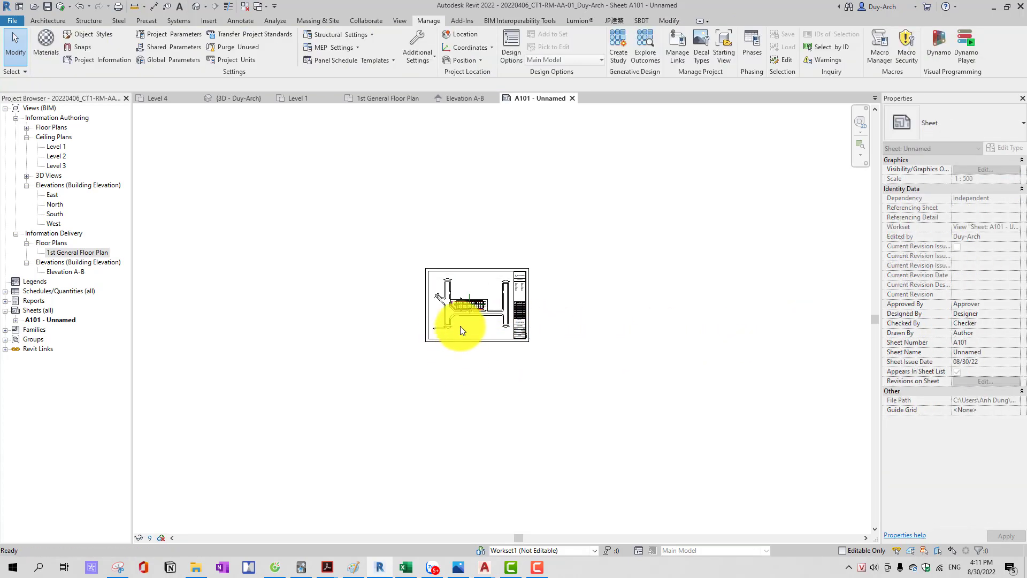
scroll(471, 310, "up", 2)
scroll(479, 292, "up", 3)
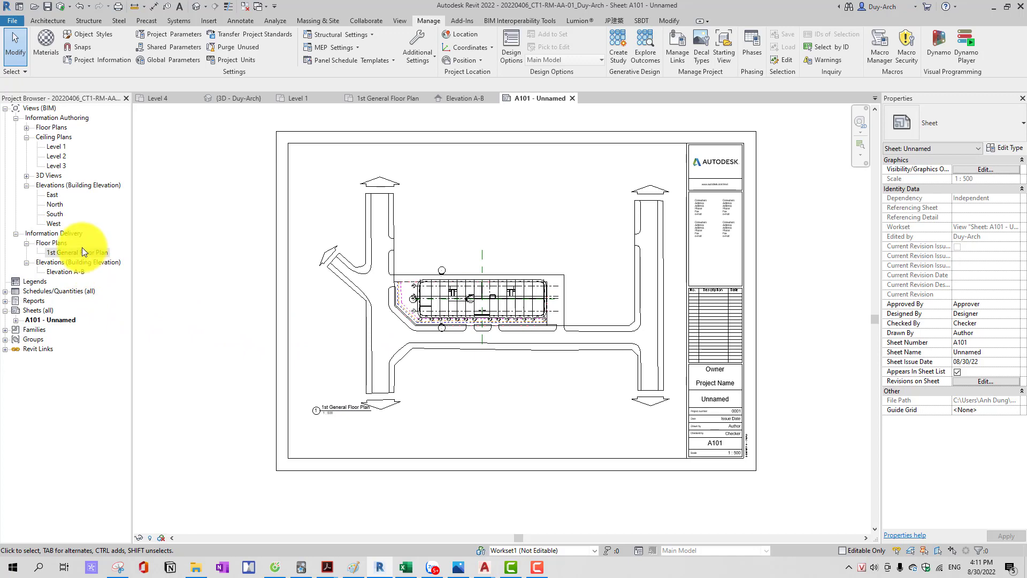
left_click(69, 252)
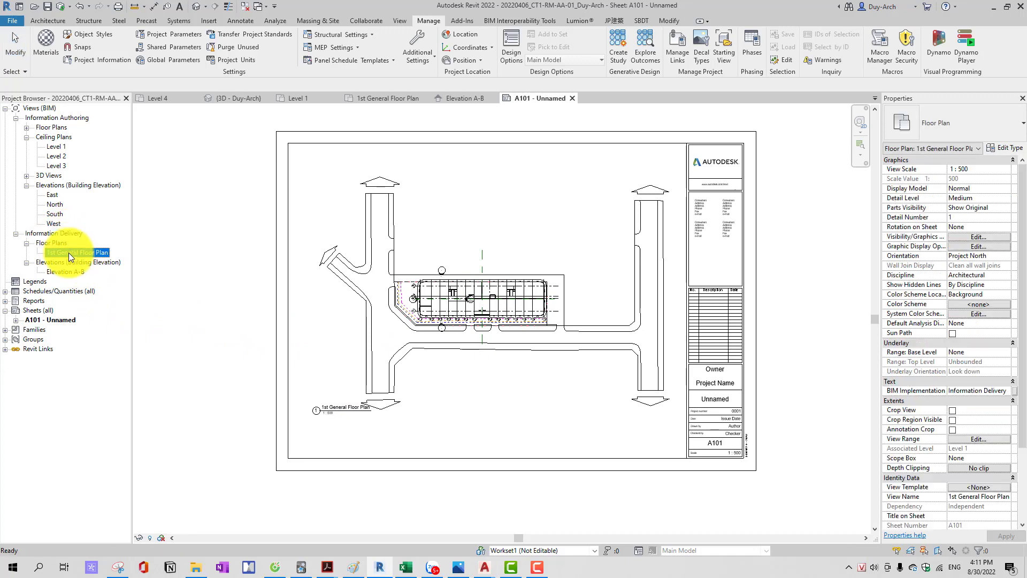
left_click(37, 308)
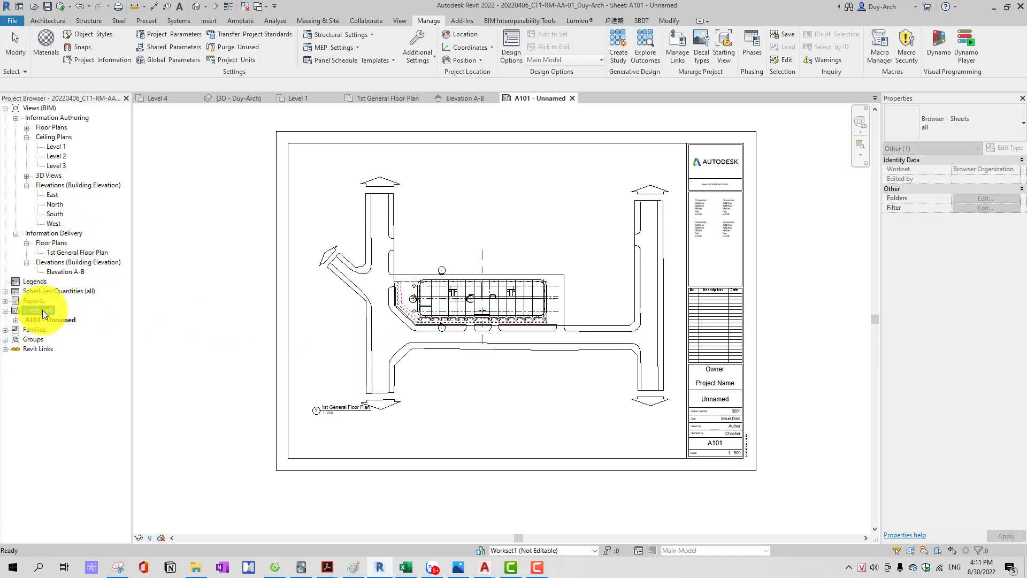